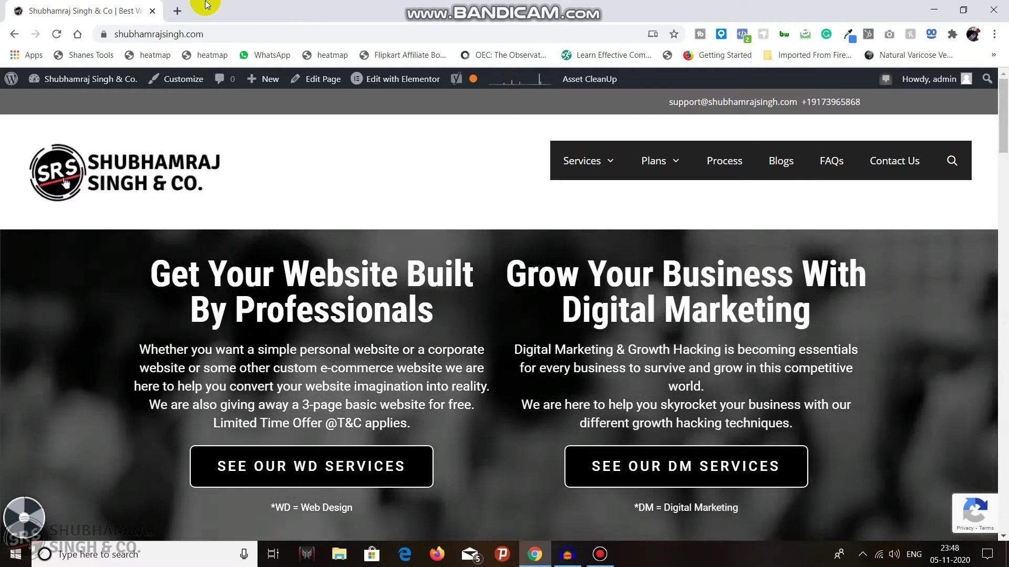
Open a new browser tab next to the Shubhamraj Singh & Co website
click(176, 10)
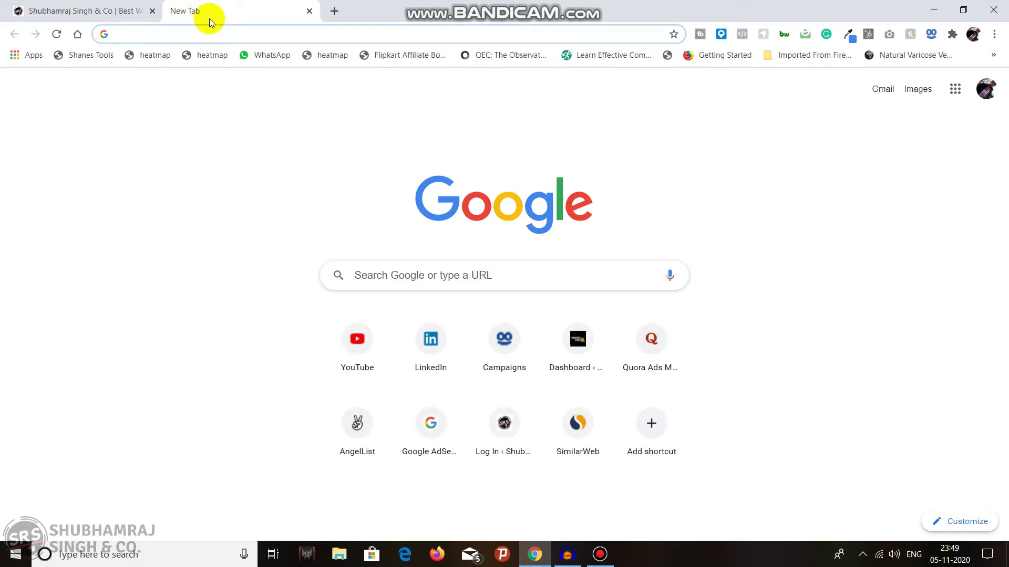
Load similarweb.com from the address bar, then add another blank tab beside it
text(similarweb.com)
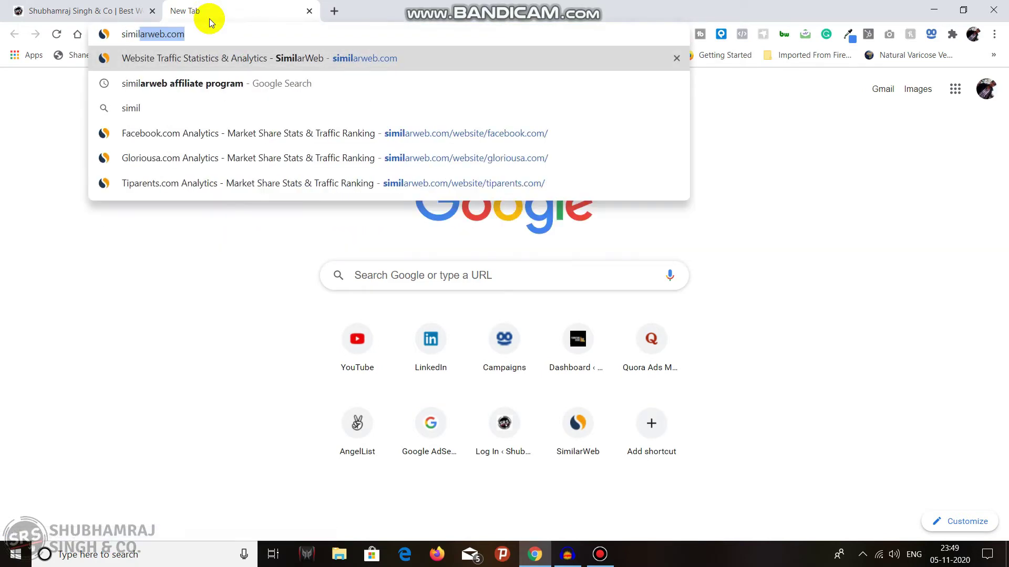
key(Right)
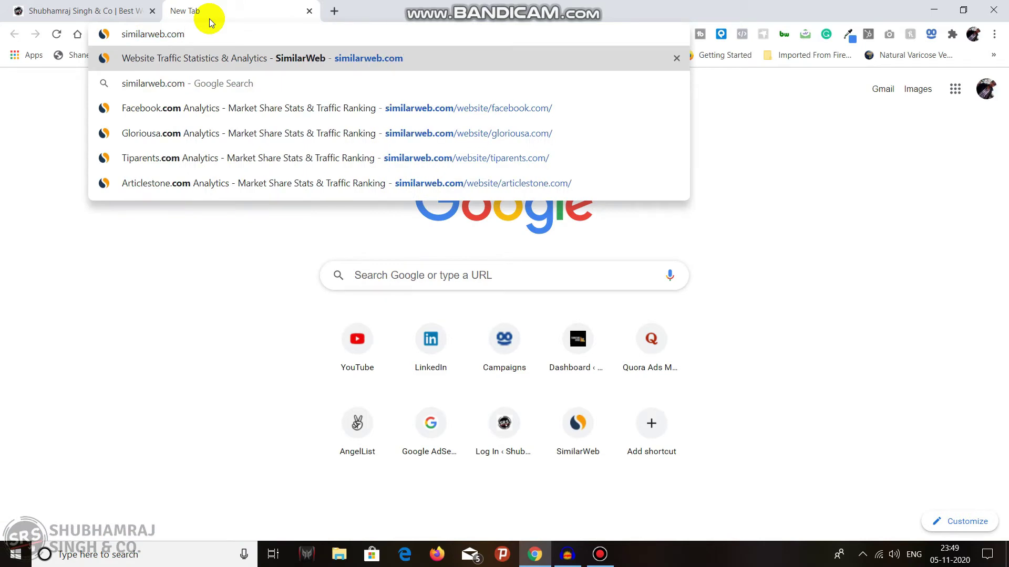
key(Return)
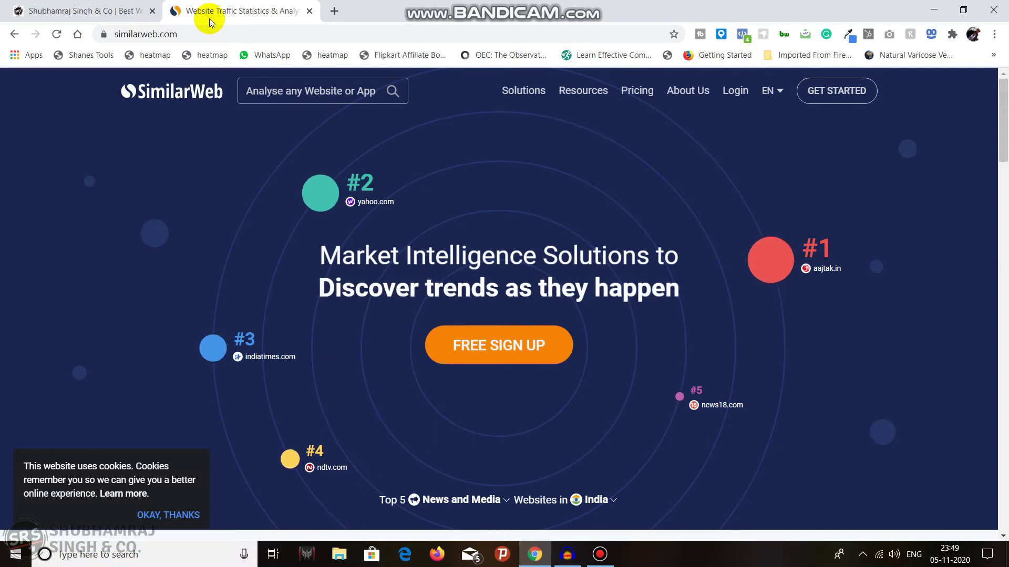
click(335, 11)
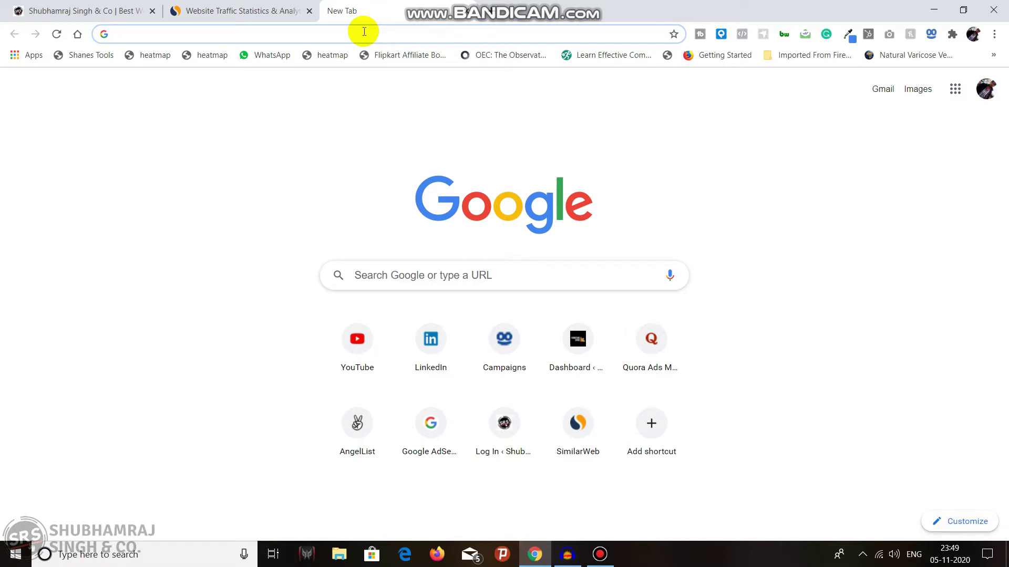
Search Google for 'tea' and go to the third page of results
text(tea)
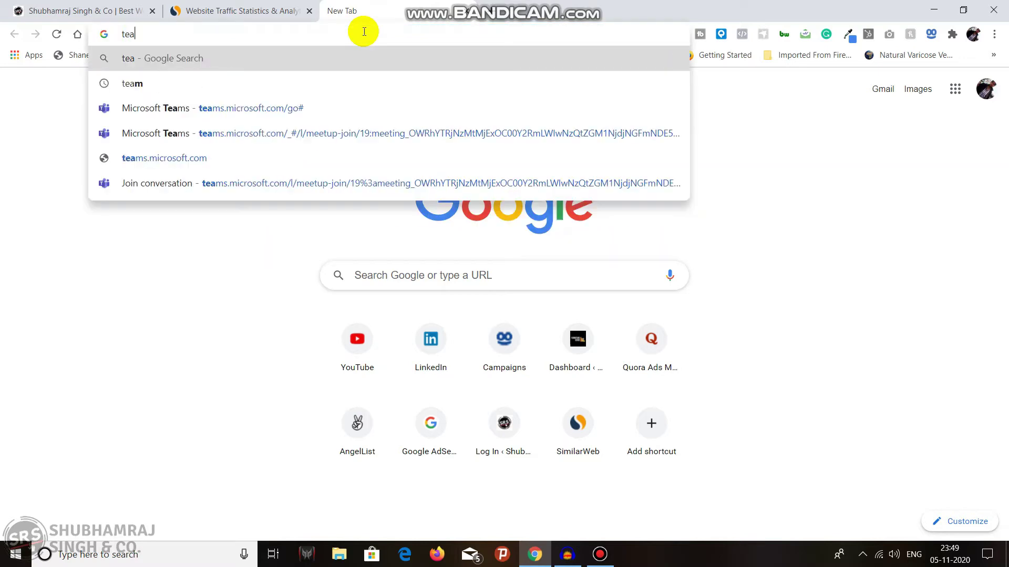
key(Return)
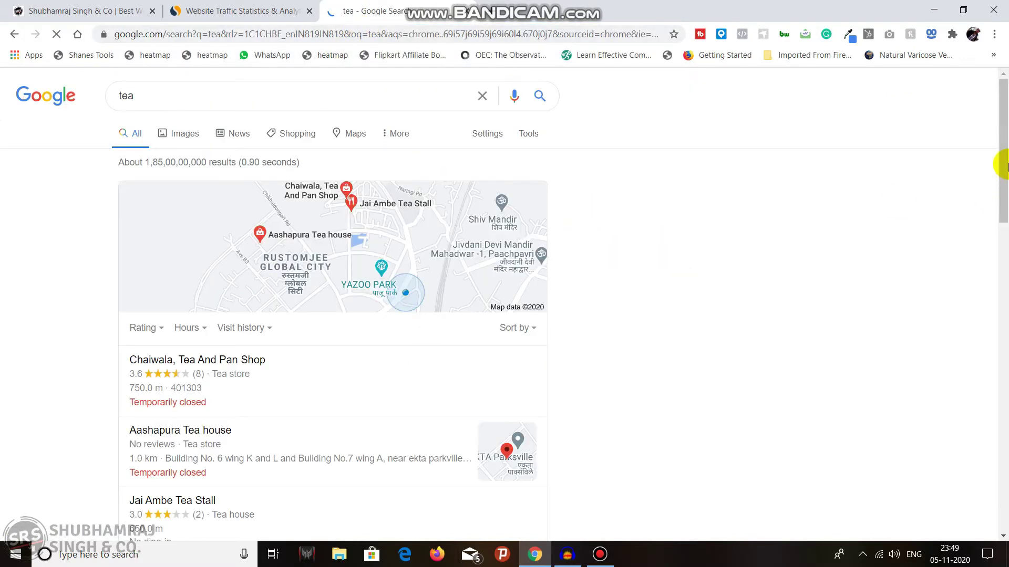
scroll(1003, 163, down, 20)
drag(1004, 335, 1002, 520)
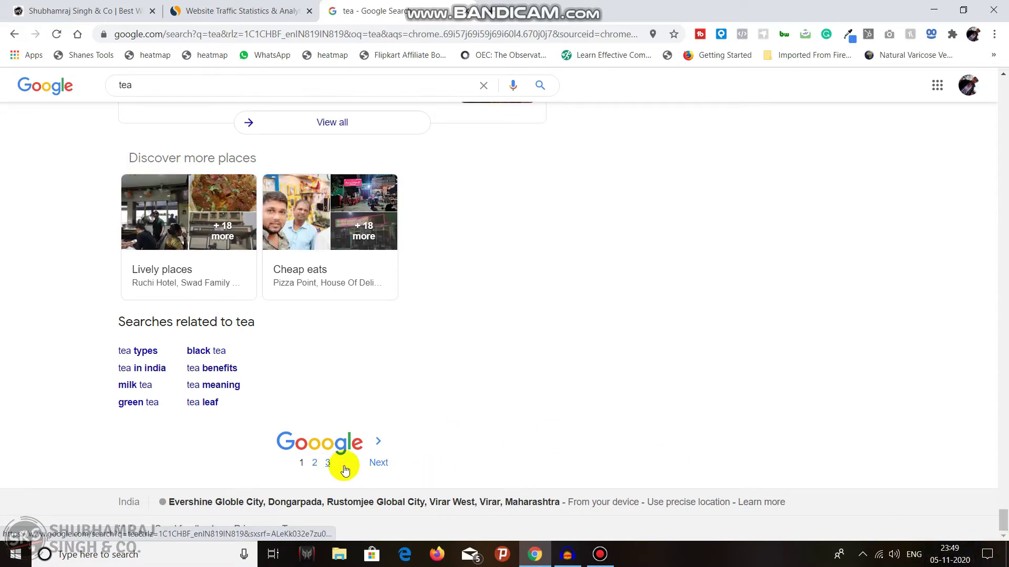
drag(1002, 519, 1003, 462)
click(327, 463)
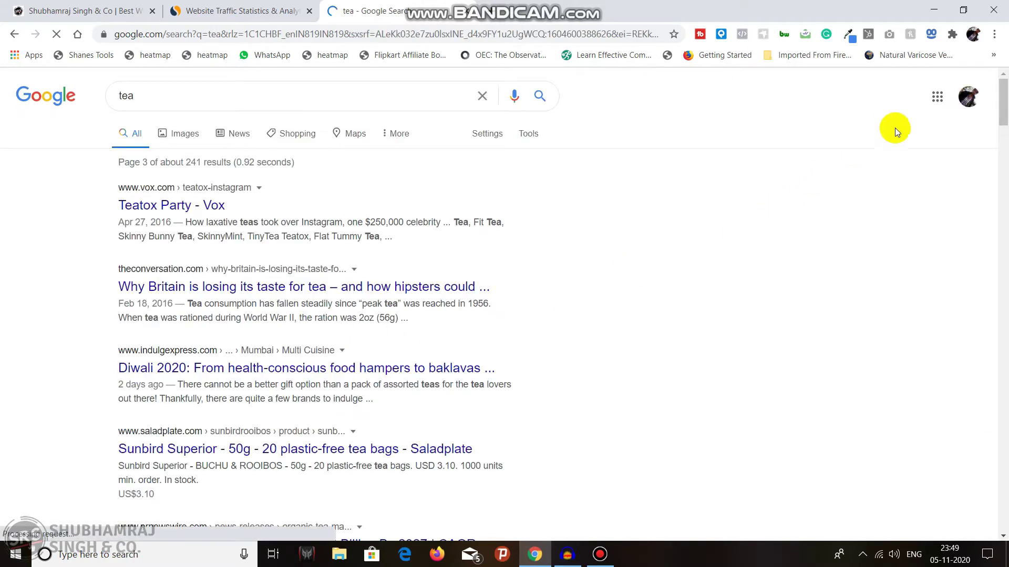
Open the indulgexpress.com Diwali 2020 gift-guide article, select its domain, and return to SimilarWeb
scroll(1001, 112, down, 2)
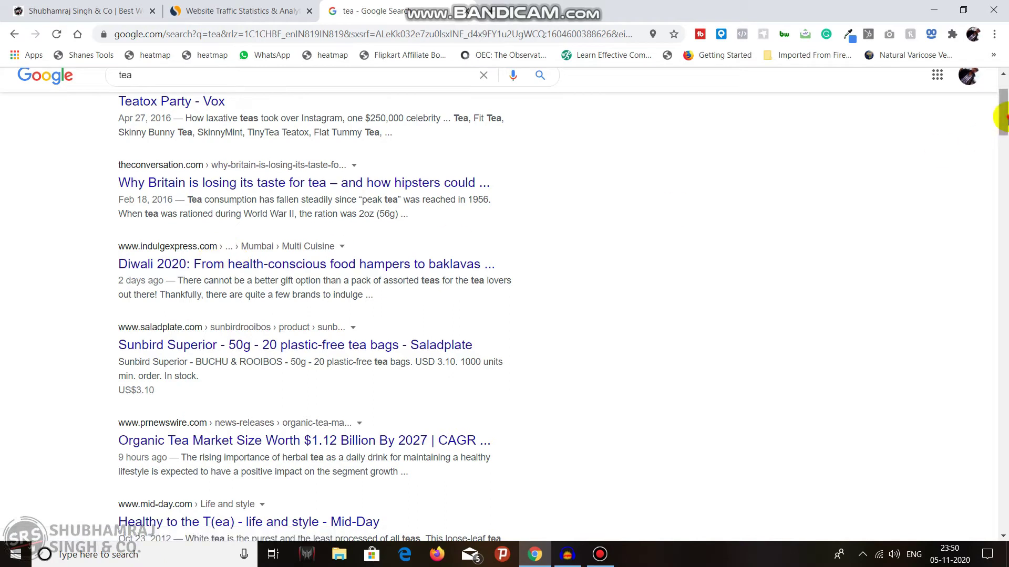
scroll(1002, 112, up, 2)
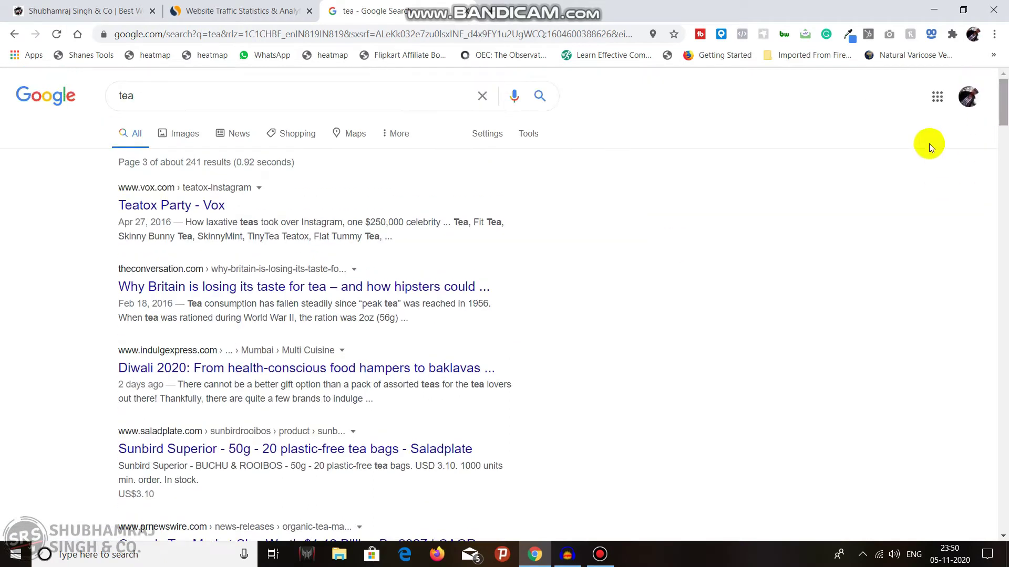
click(235, 370)
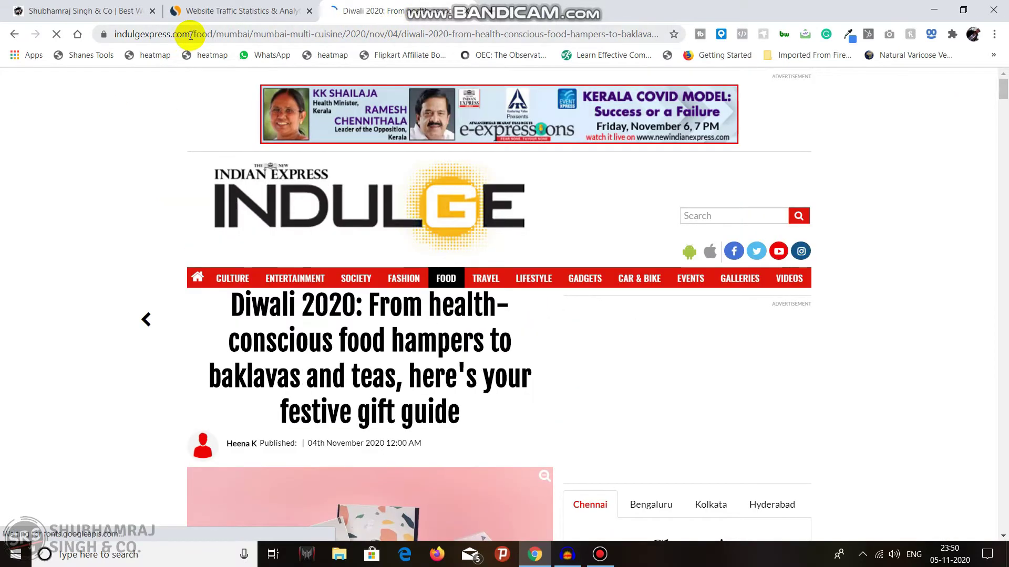
drag(190, 34, 103, 34)
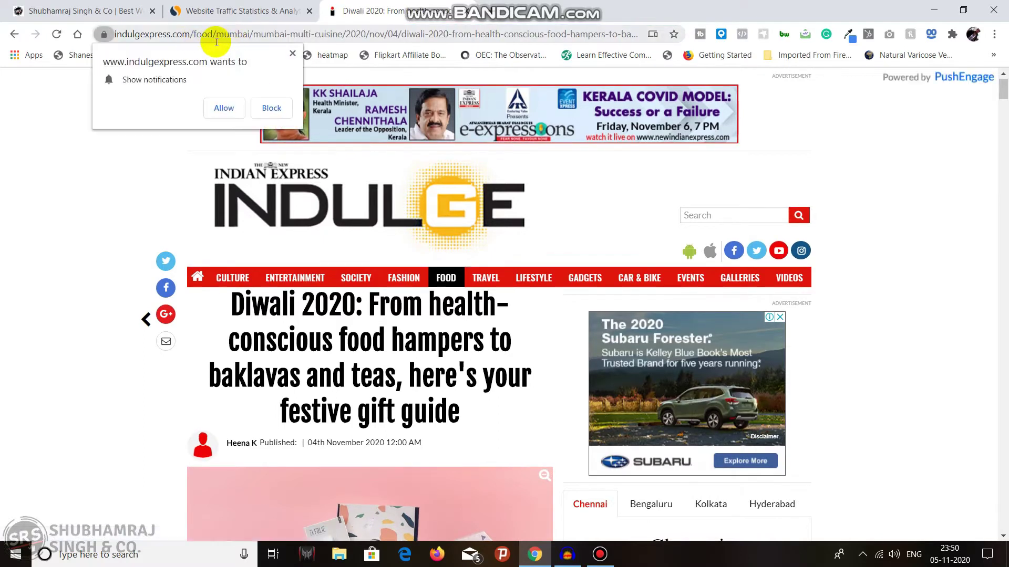
click(293, 53)
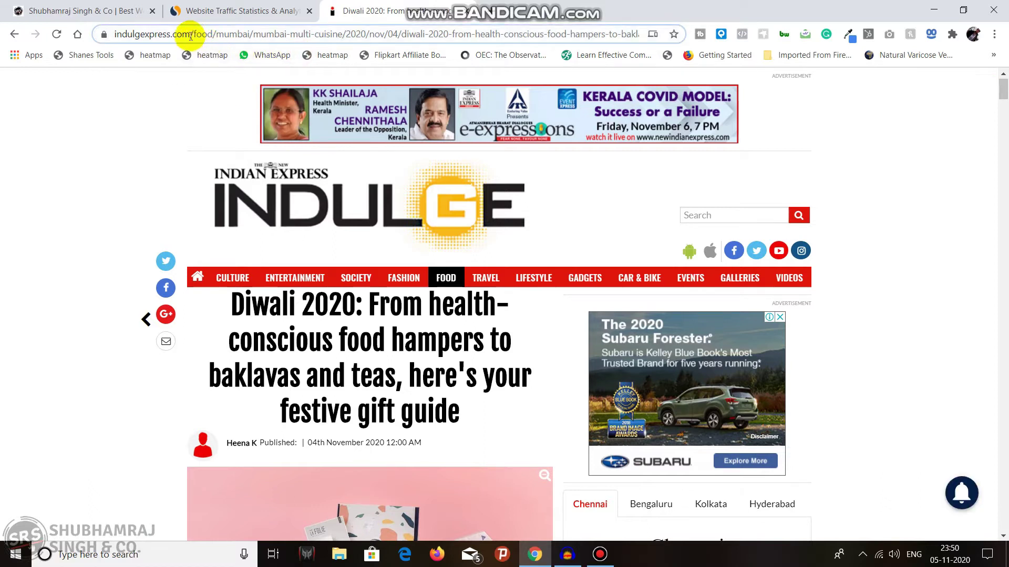
drag(195, 35, 79, 34)
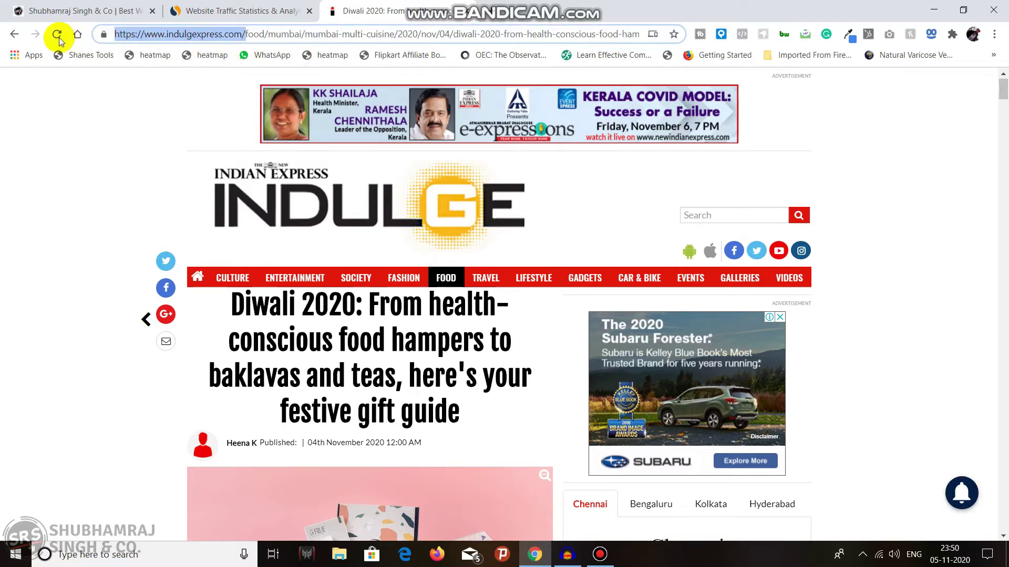
click(190, 12)
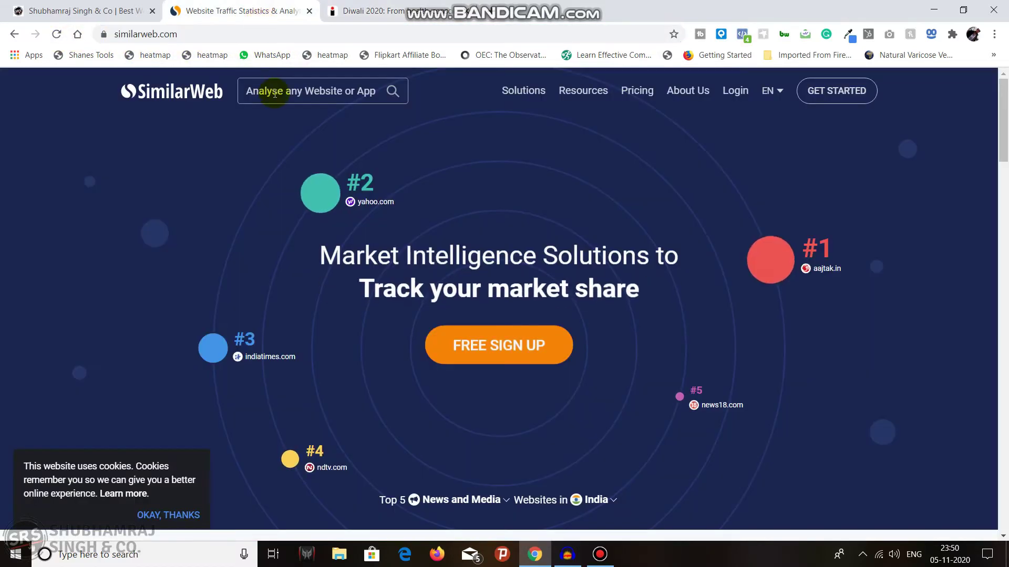
Look up indulgexpress.com in SimilarWeb's website search and open its overview
click(276, 92)
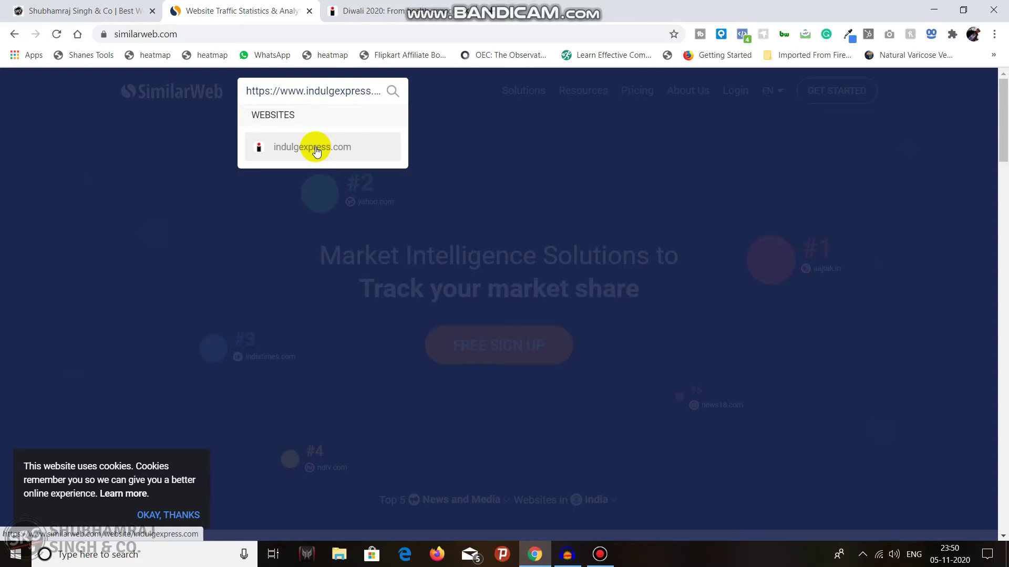
click(317, 152)
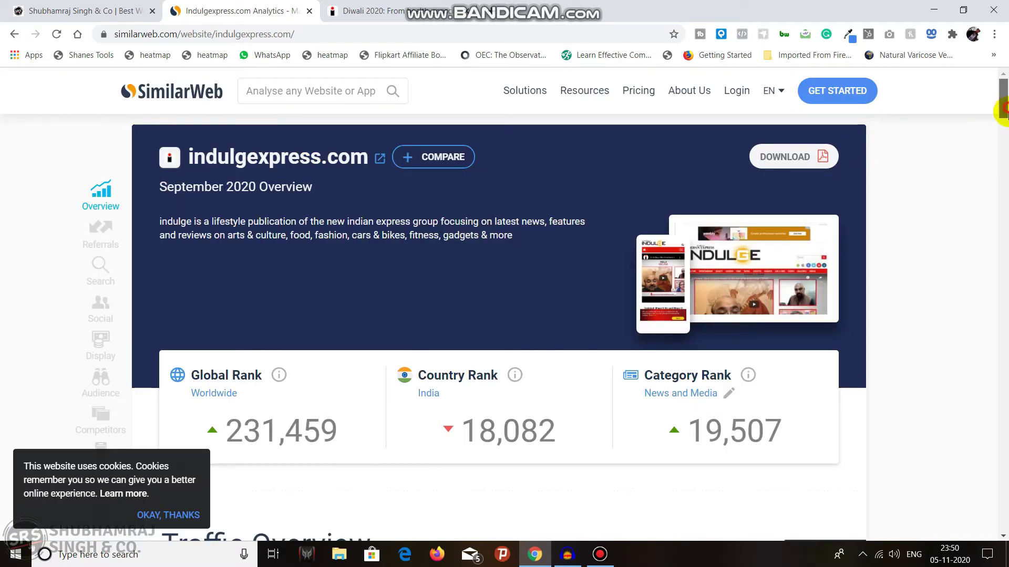
scroll(998, 129, down, 2)
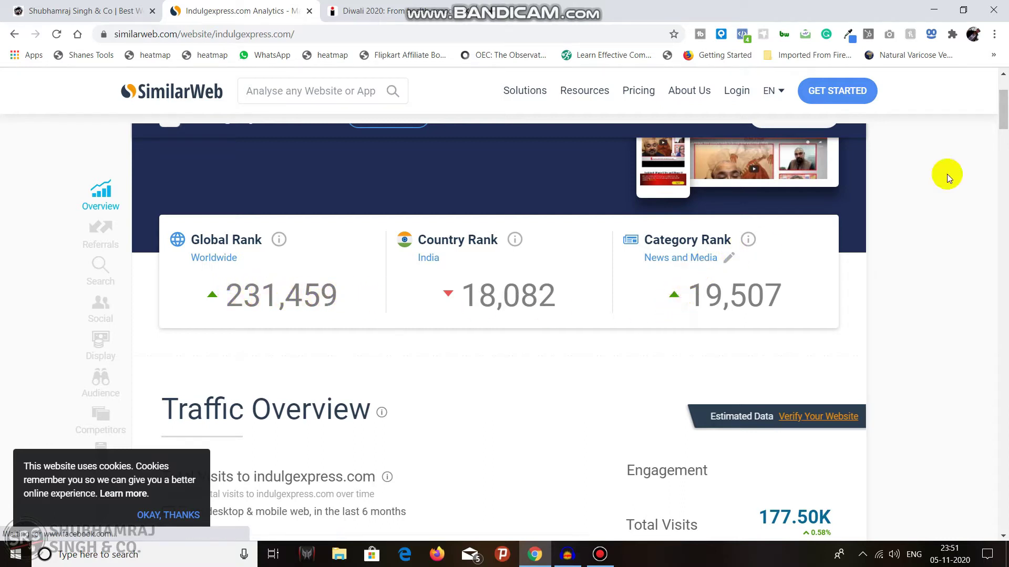
drag(1005, 112, 1005, 112)
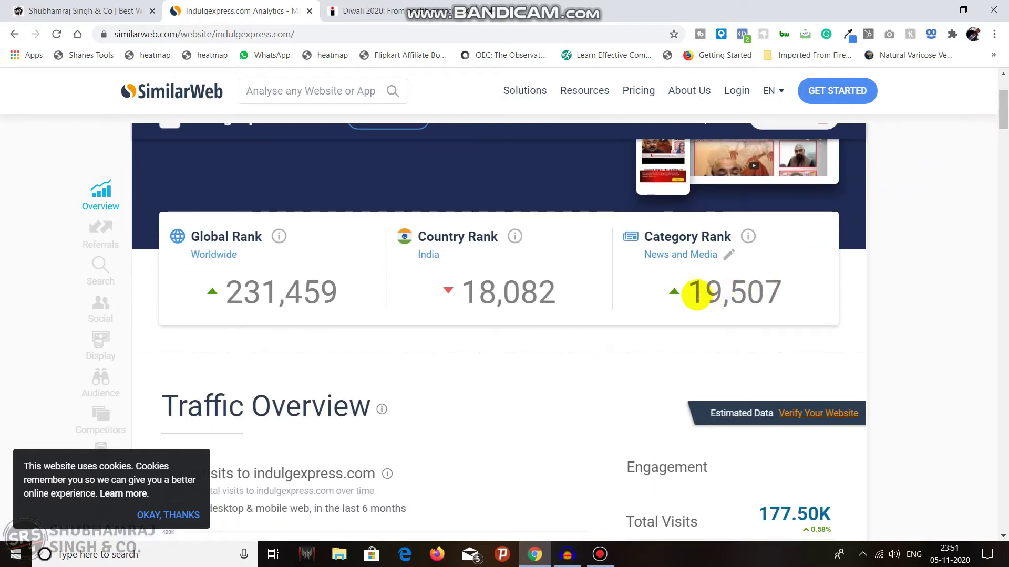
drag(1004, 107, 1005, 122)
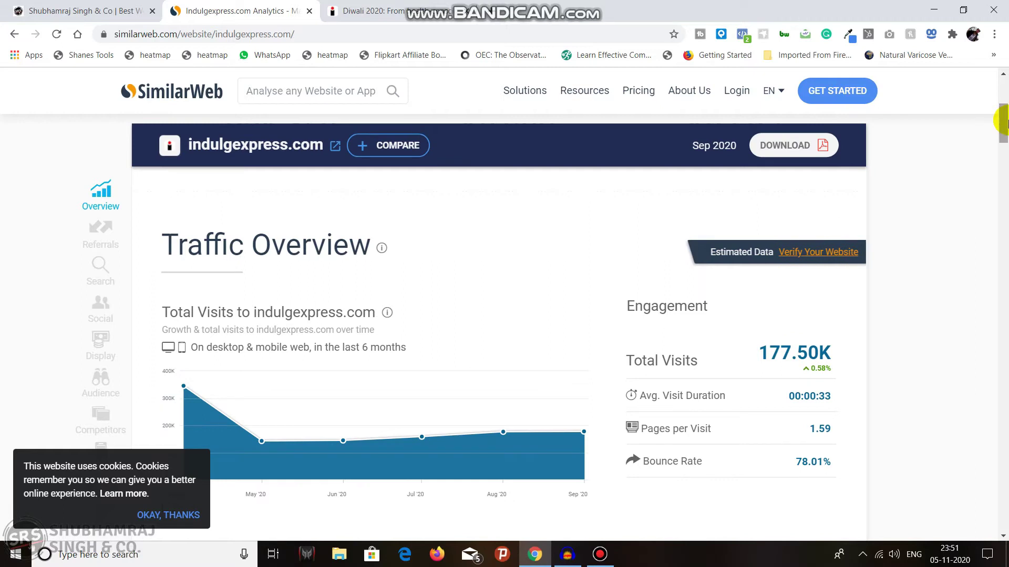
drag(1004, 122, 1004, 126)
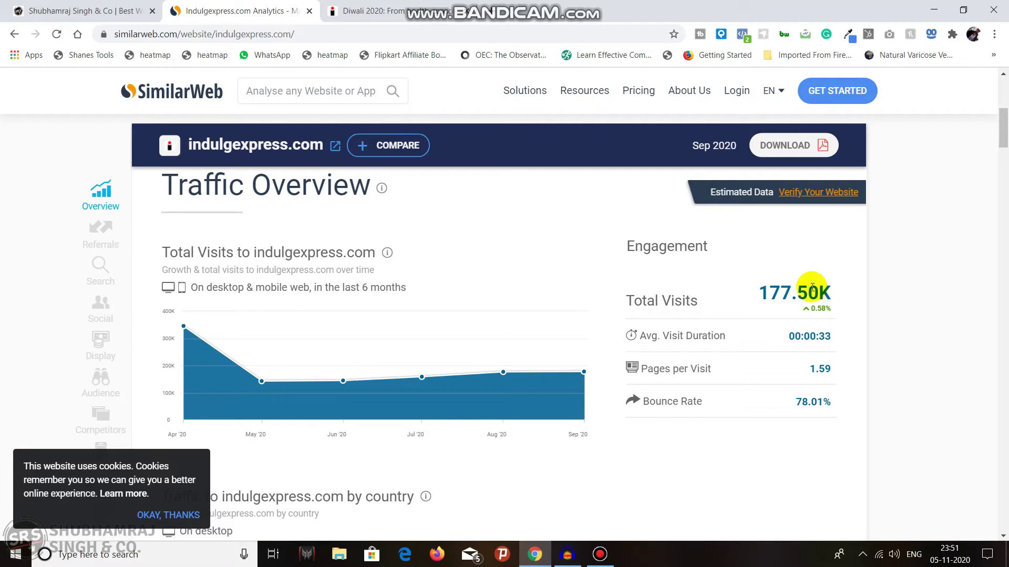
drag(759, 293, 839, 293)
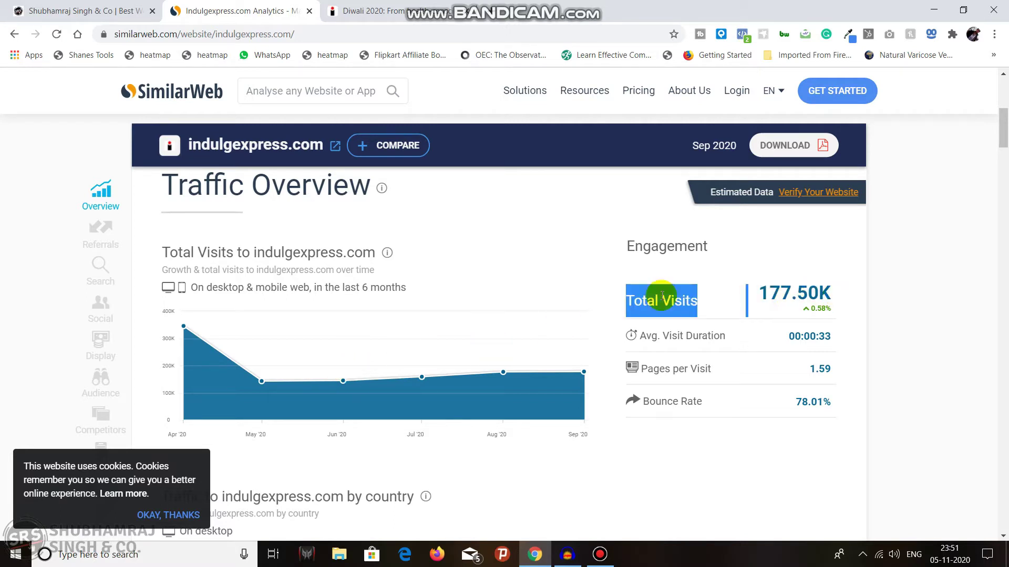
click(693, 299)
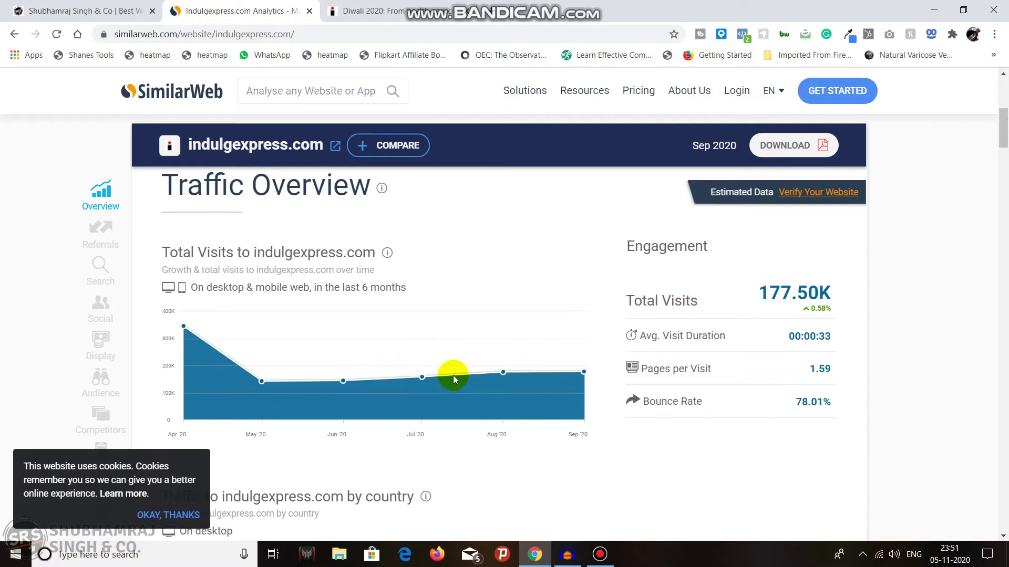
drag(763, 292, 833, 290)
click(835, 275)
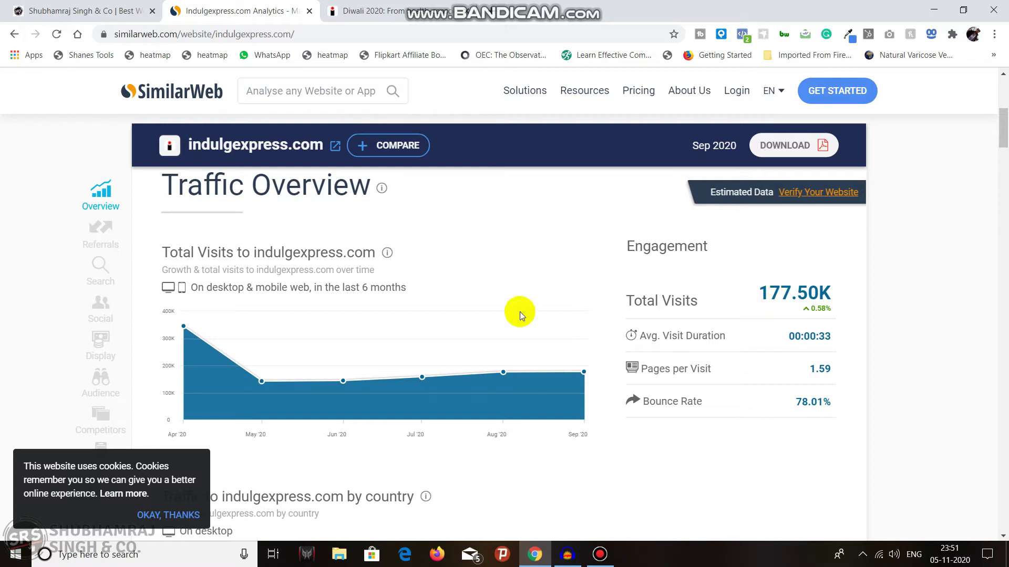
mouse_move(198, 328)
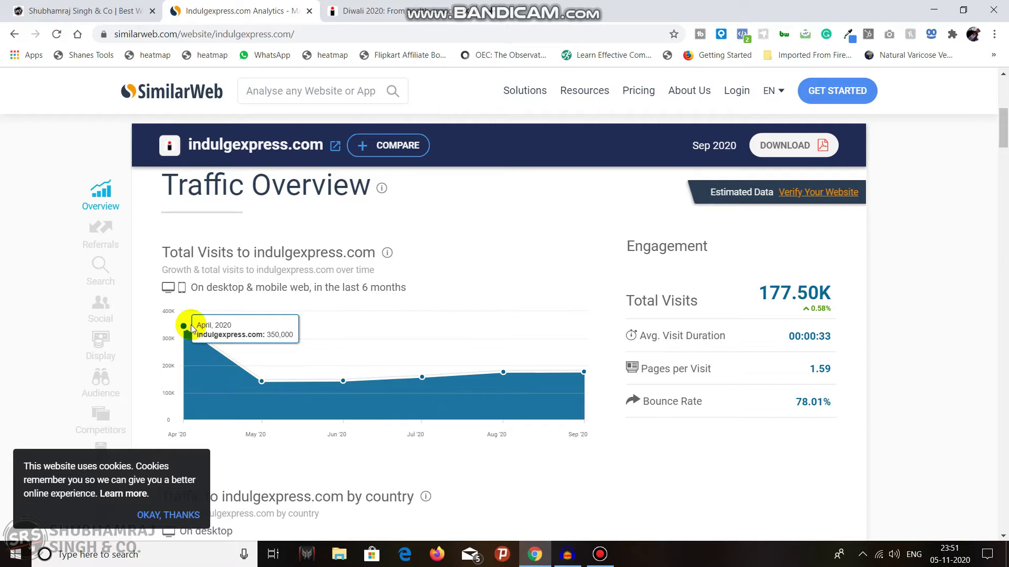
mouse_move(258, 371)
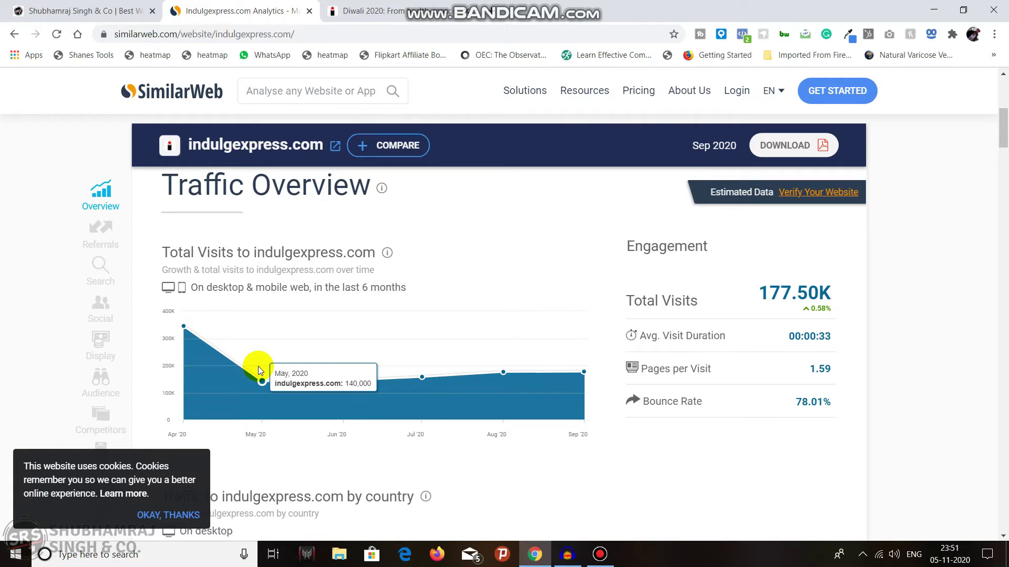
mouse_move(400, 373)
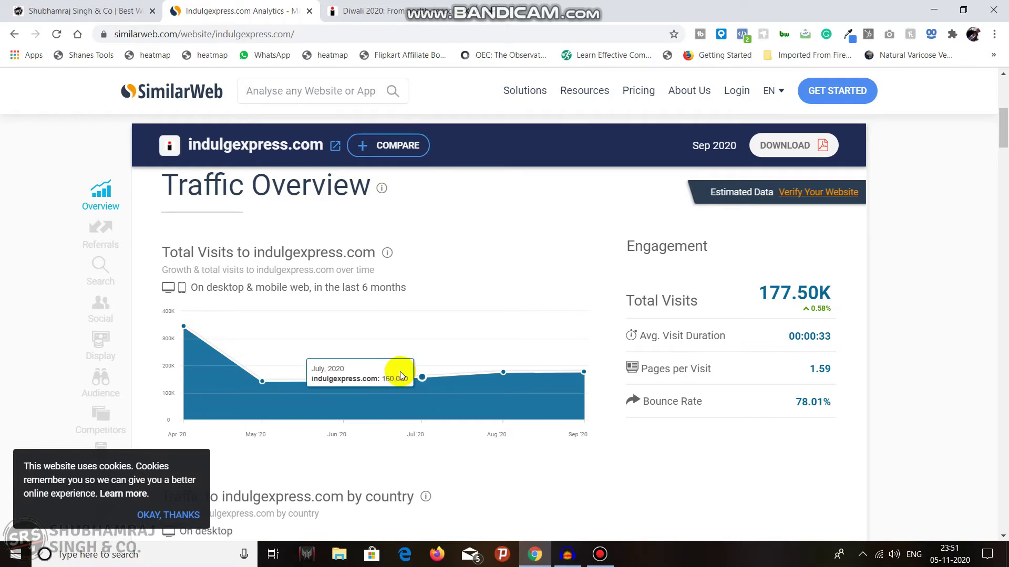
mouse_move(342, 383)
mouse_move(502, 372)
mouse_move(584, 371)
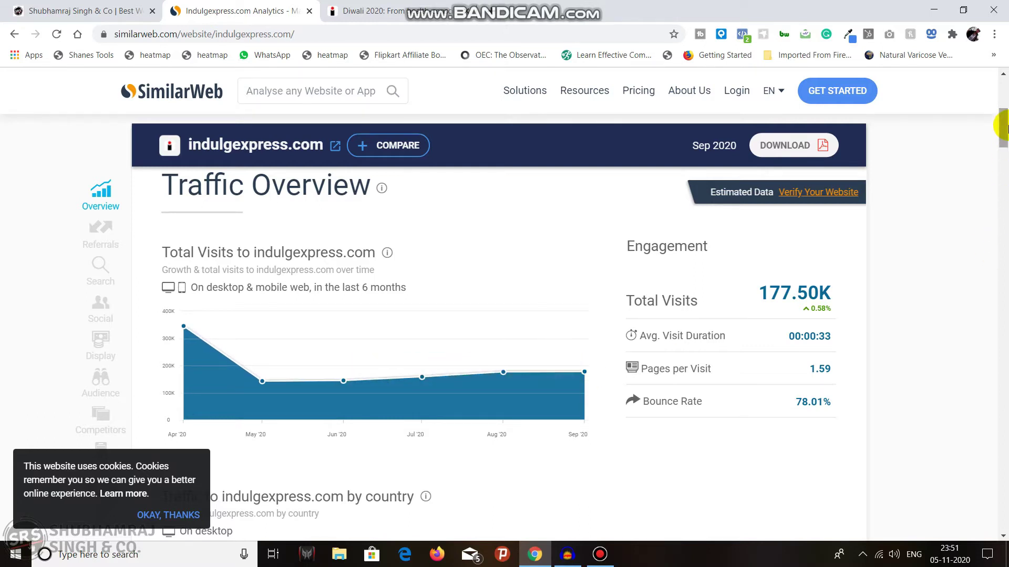
drag(1002, 125, 1003, 135)
scroll(557, 241, up, 3)
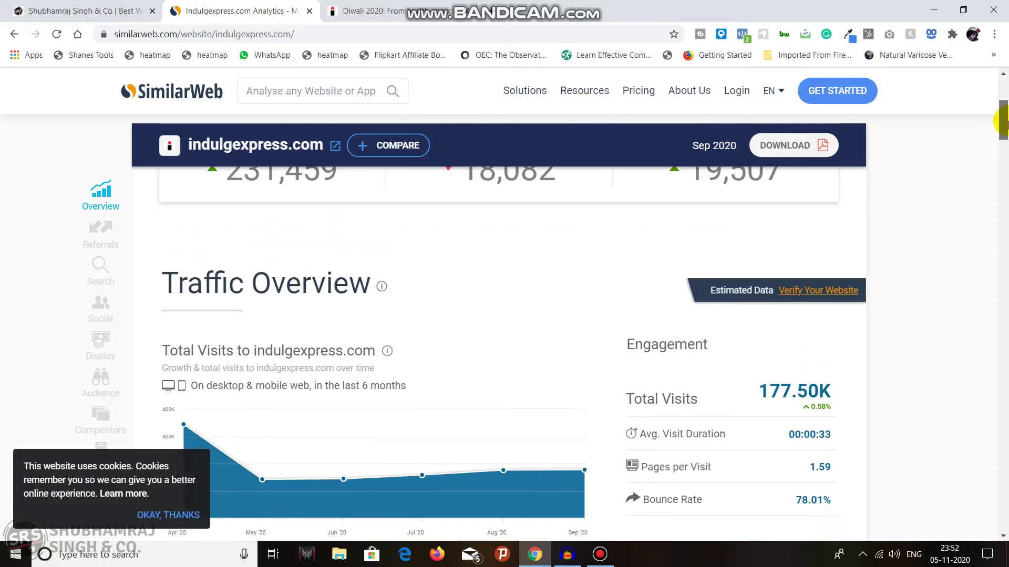
scroll(556, 241, down, 2)
drag(1002, 112, 1002, 142)
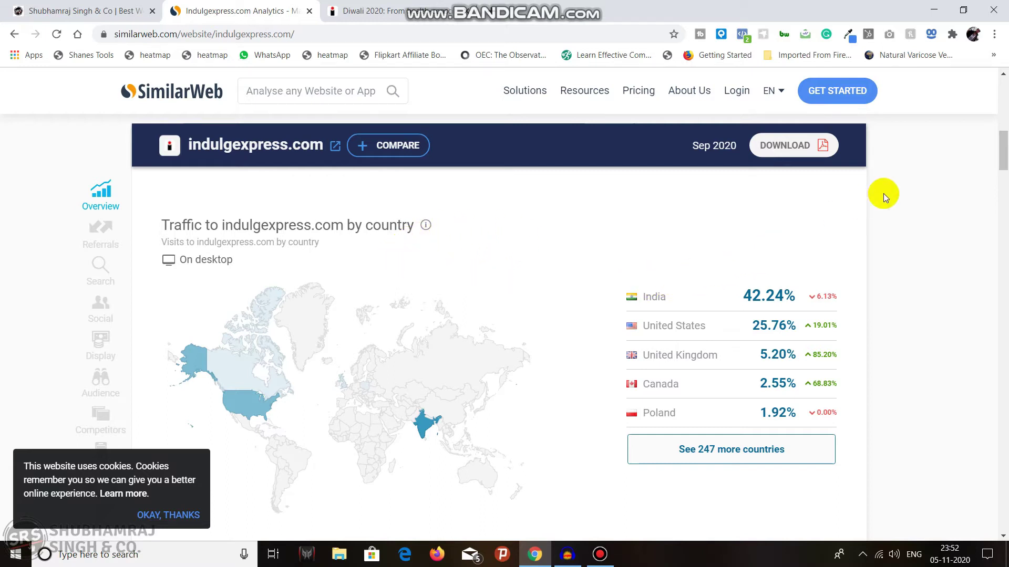
Try 'See 247 more countries', close the sign-up prompt, and scroll to Traffic Sources
scroll(1002, 150, down, 1)
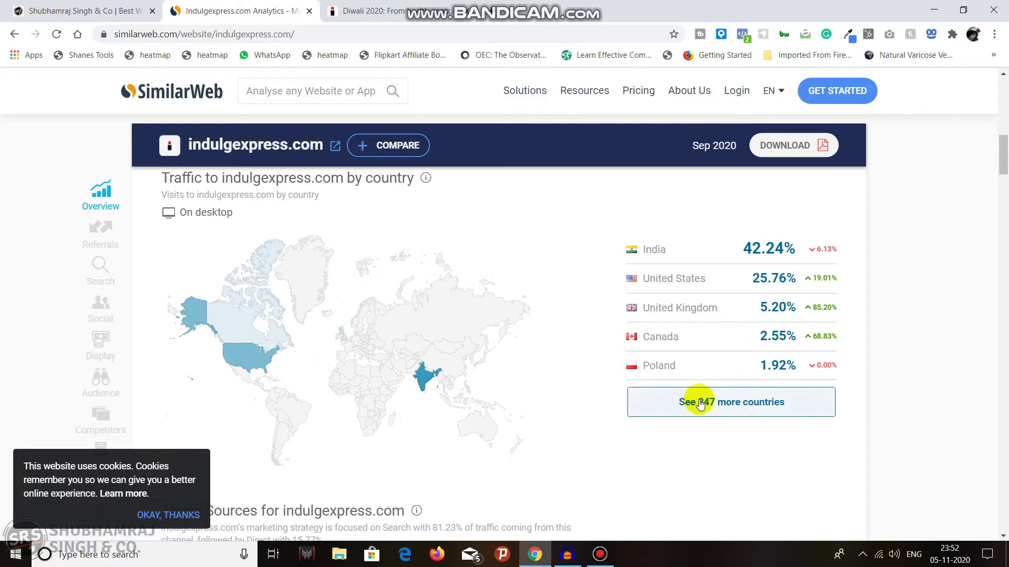
drag(1003, 158, 1003, 164)
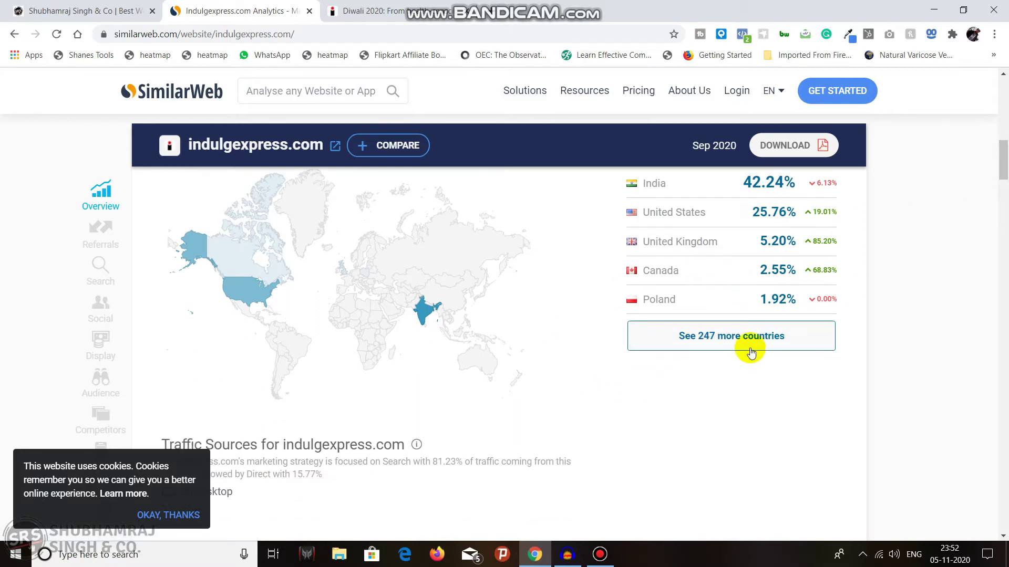
click(748, 343)
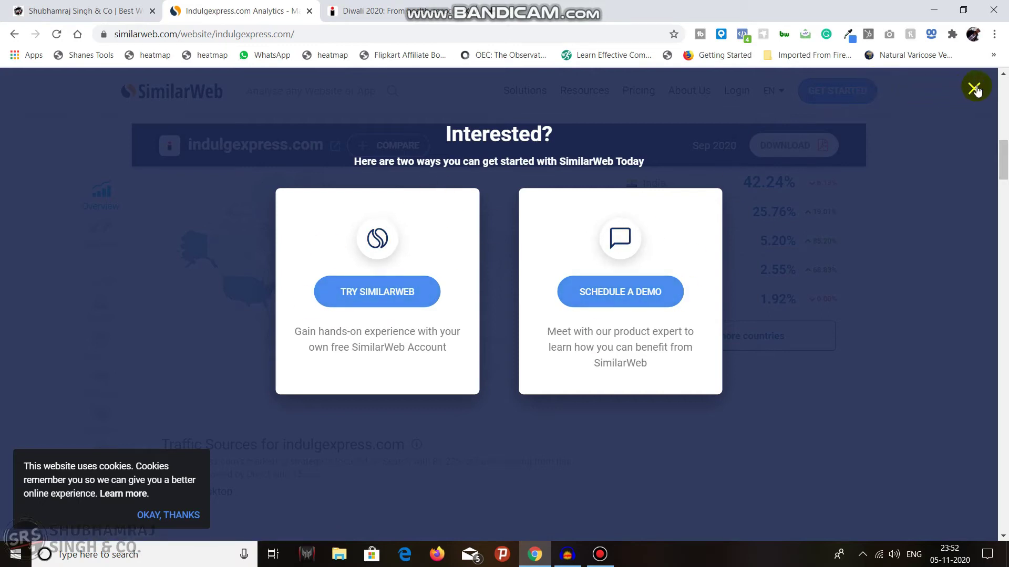
click(974, 88)
mouse_move(1004, 156)
mouse_down()
mouse_move(1004, 167)
mouse_move(1004, 157)
mouse_up()
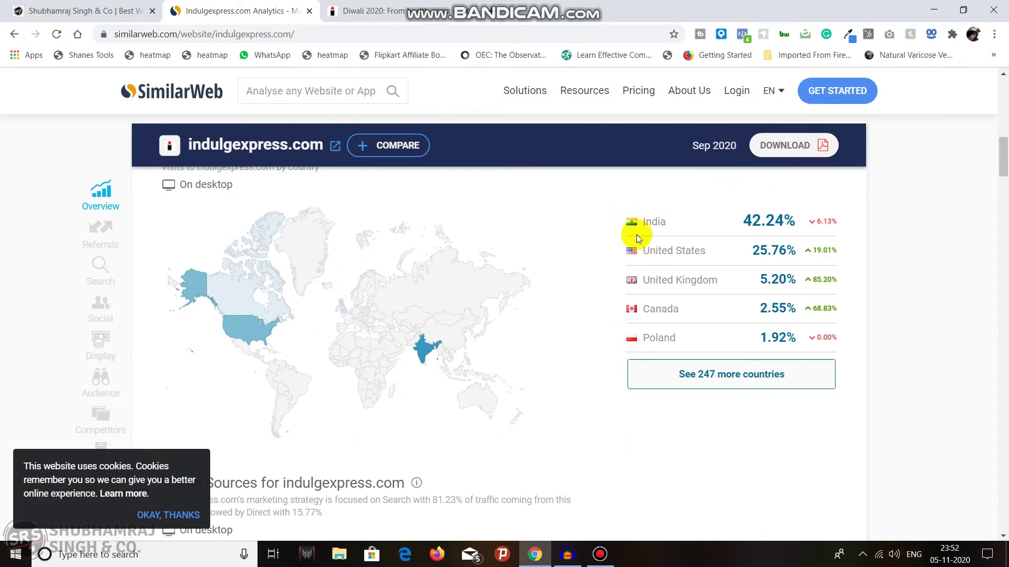
drag(1003, 158, 1003, 181)
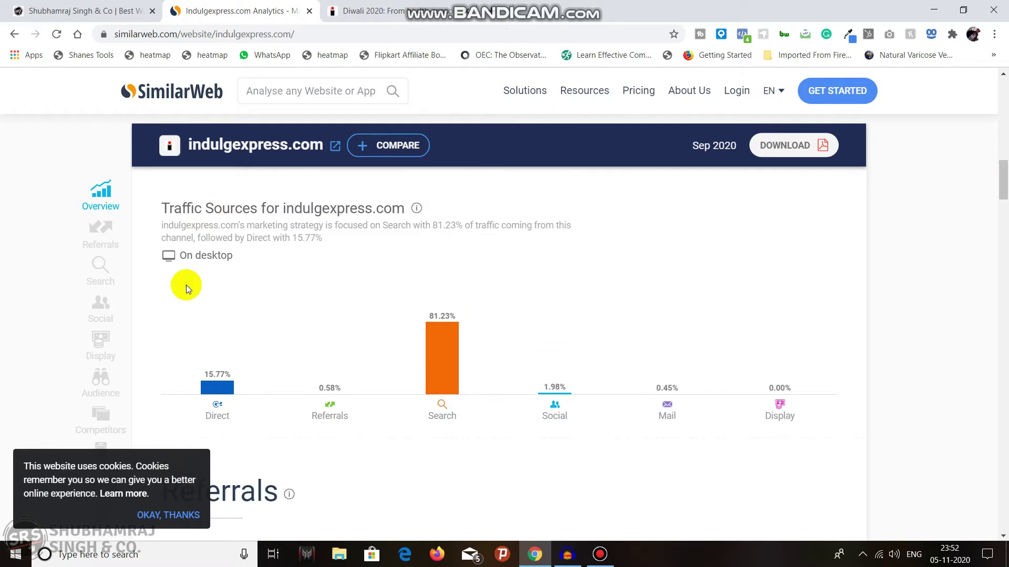
Scroll up to Traffic Overview, then down to the Search section showing 76.86% organic traffic
drag(1004, 175, 1004, 129)
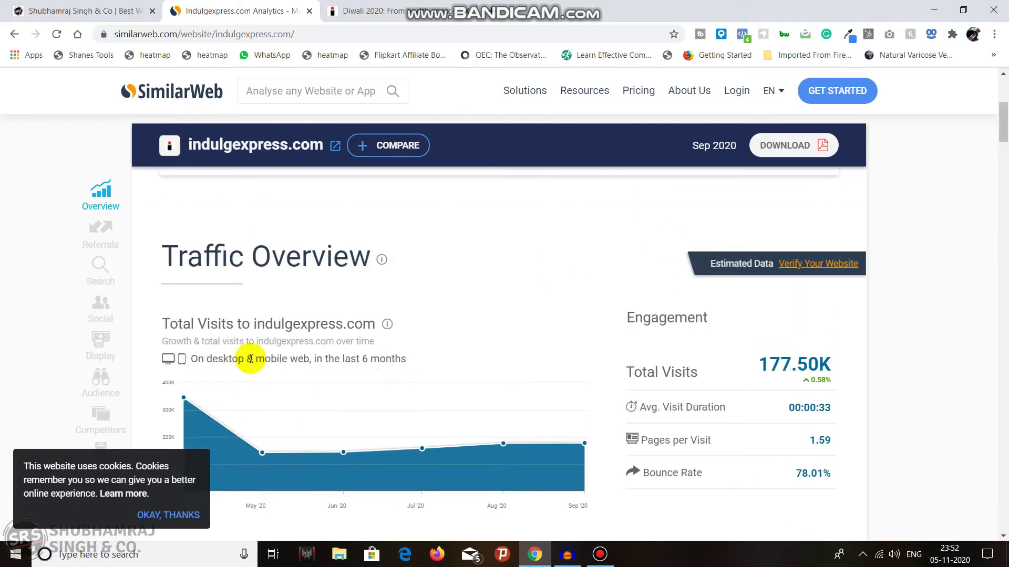
drag(1002, 131, 1002, 198)
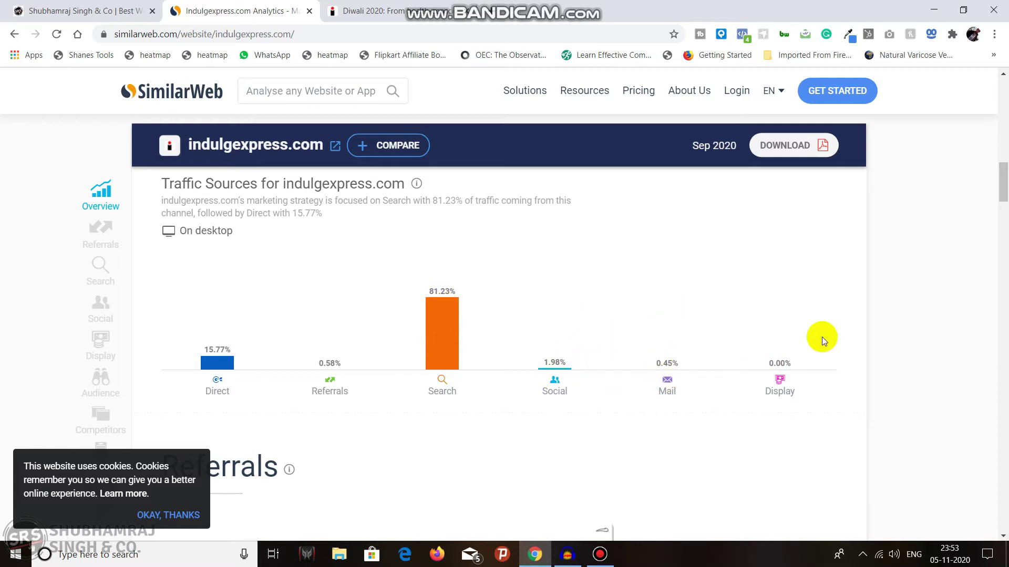
drag(1002, 182, 1005, 243)
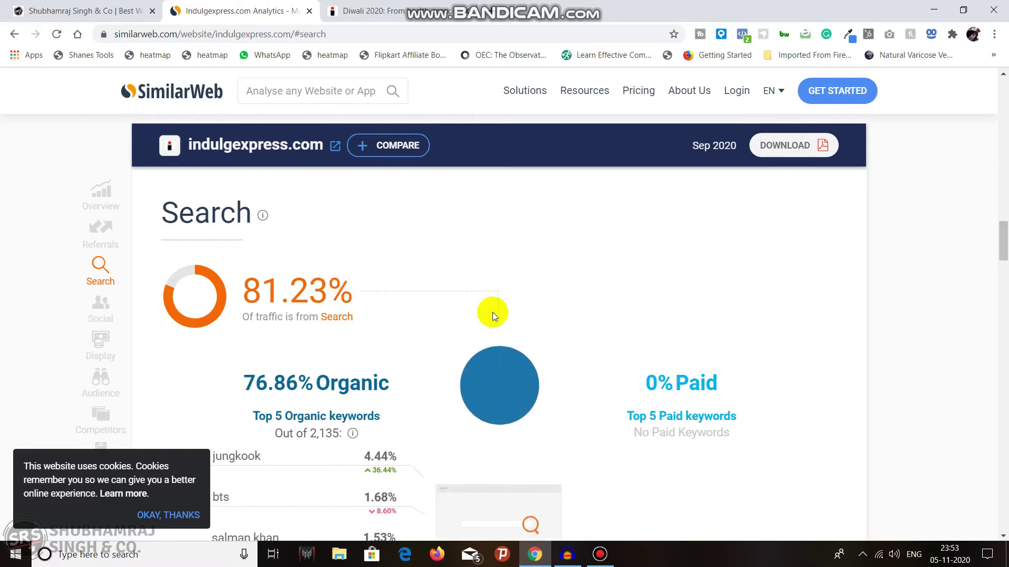
Try 'See More Social Traffic', close the sign-up prompt, and scroll to 'Also visited websites'
mouse_move(1004, 237)
mouse_down()
mouse_move(1004, 253)
mouse_move(1001, 245)
mouse_up()
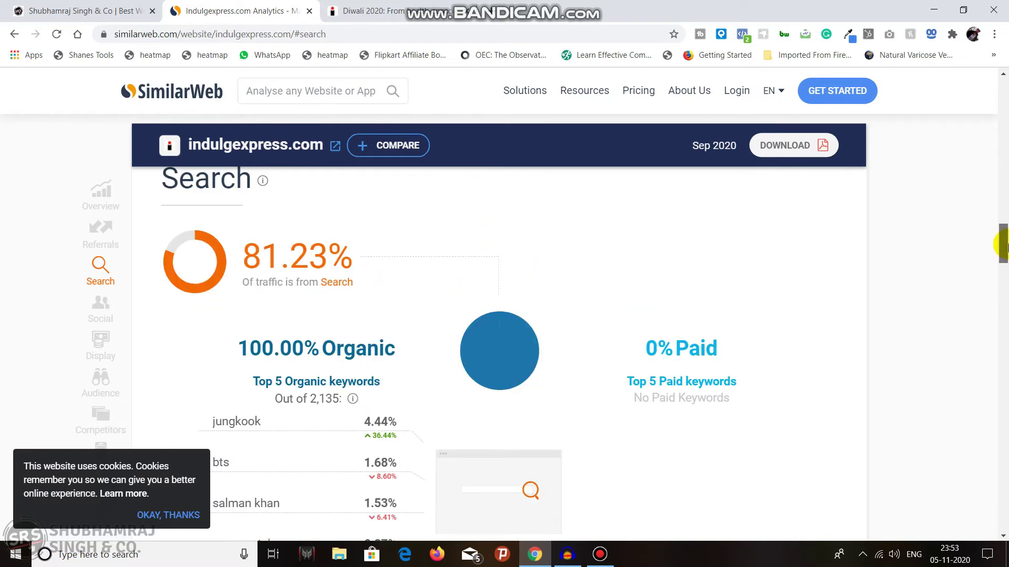
drag(1004, 236, 1005, 294)
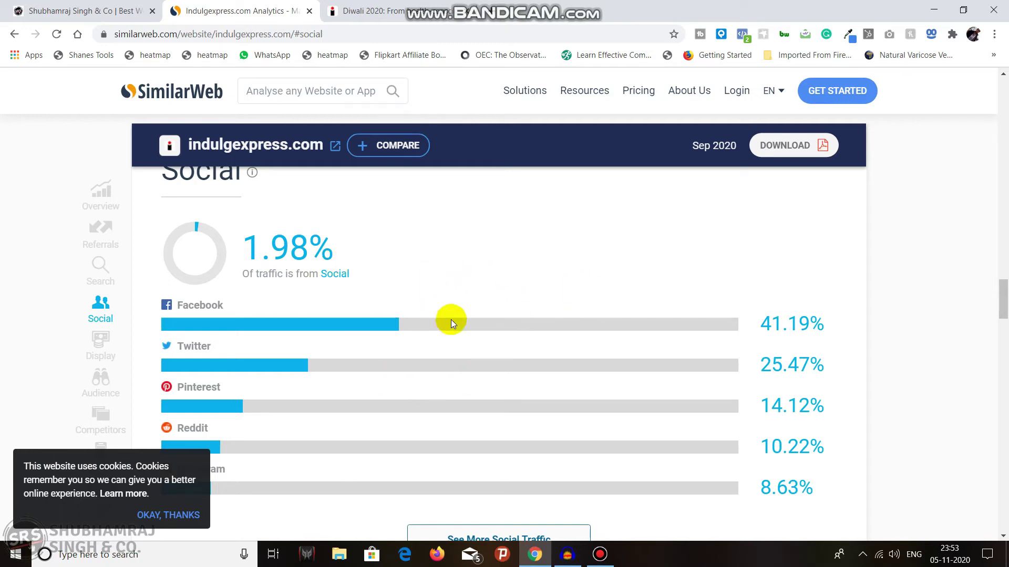
drag(1003, 292, 1004, 303)
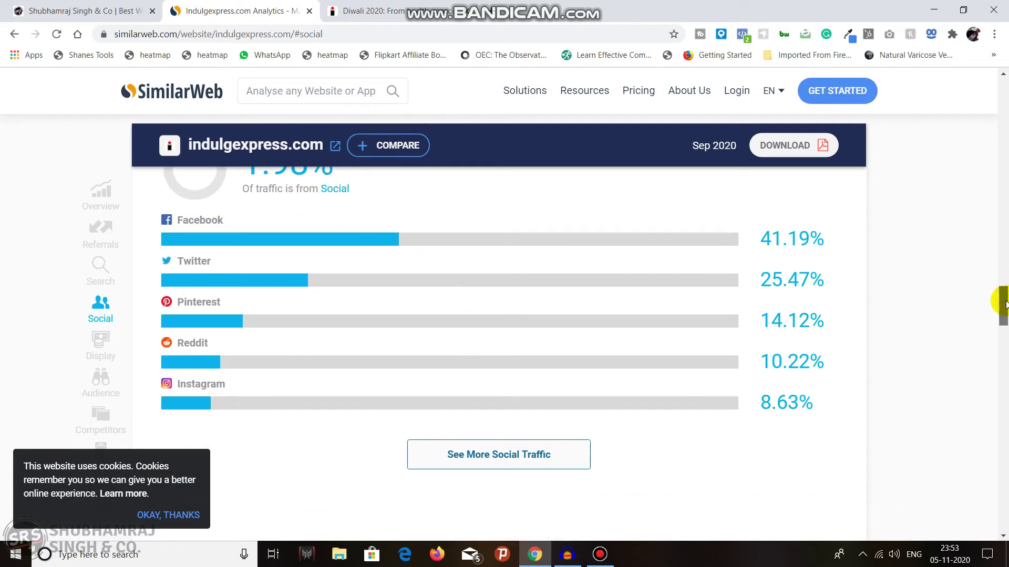
click(534, 448)
click(968, 91)
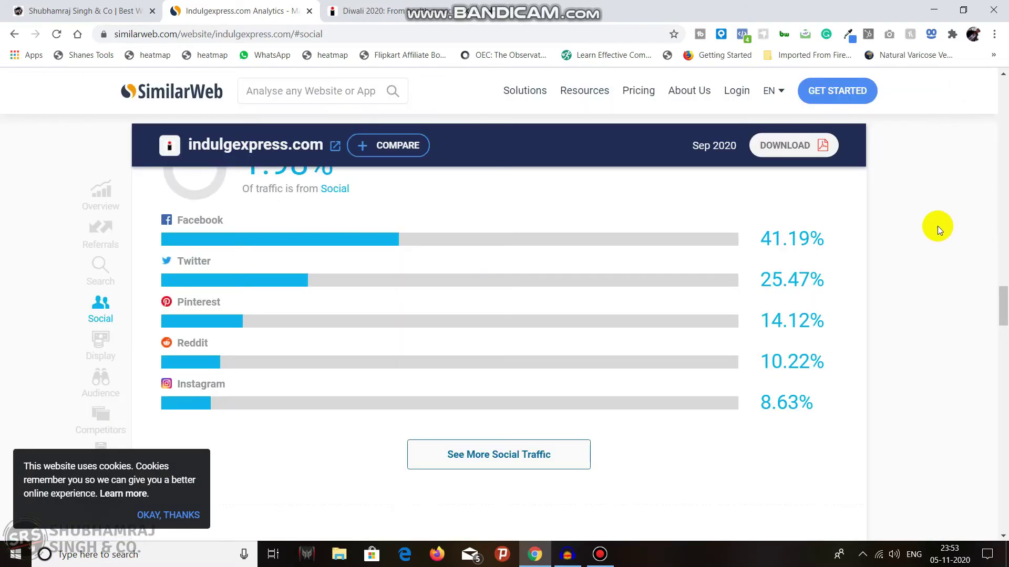
drag(1004, 294, 1003, 371)
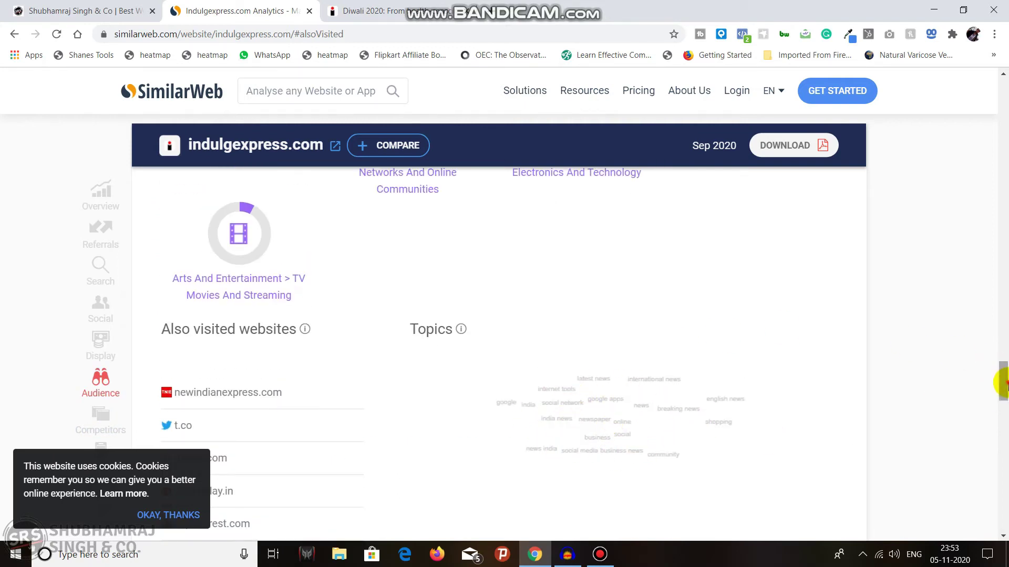
Switch to the Indulge Diwali 2020 article tab and select its whole web address
scroll(718, 316, down, 2)
drag(1003, 384, 1000, 124)
click(350, 16)
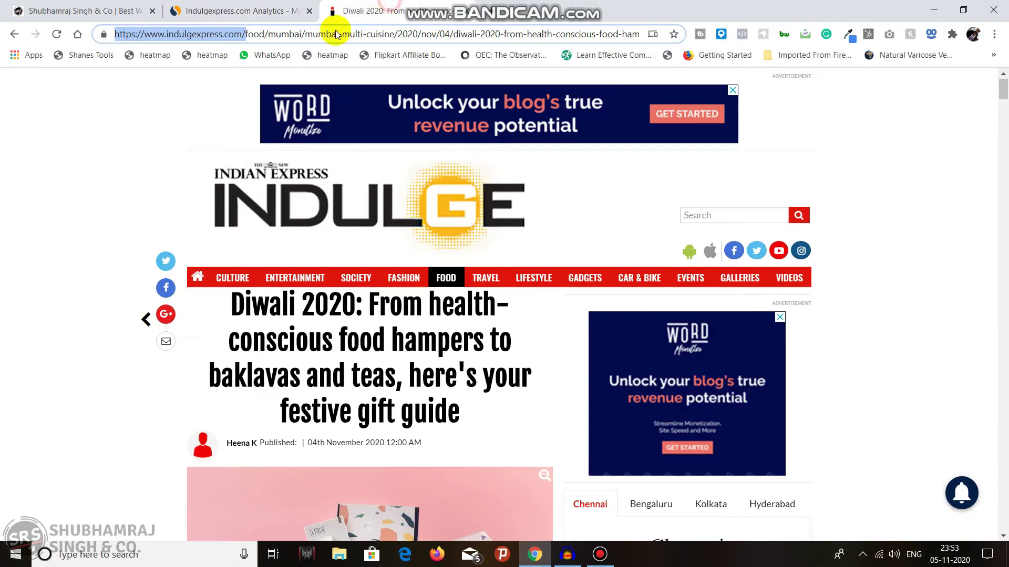
click(298, 34)
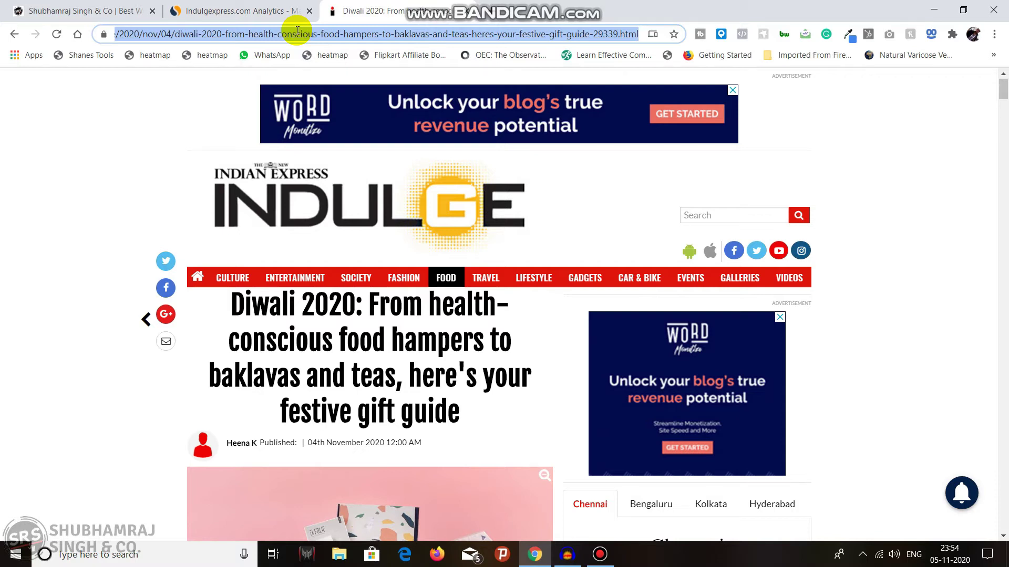
Search 'surfing' and open the Rip Curl School of Surf site from results page 2
text(surfing)
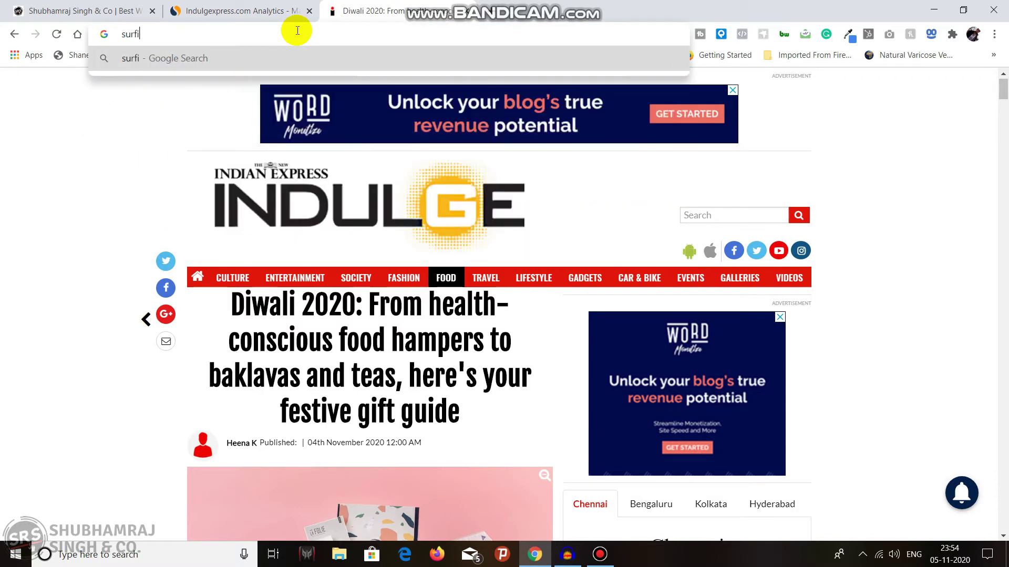
key(Return)
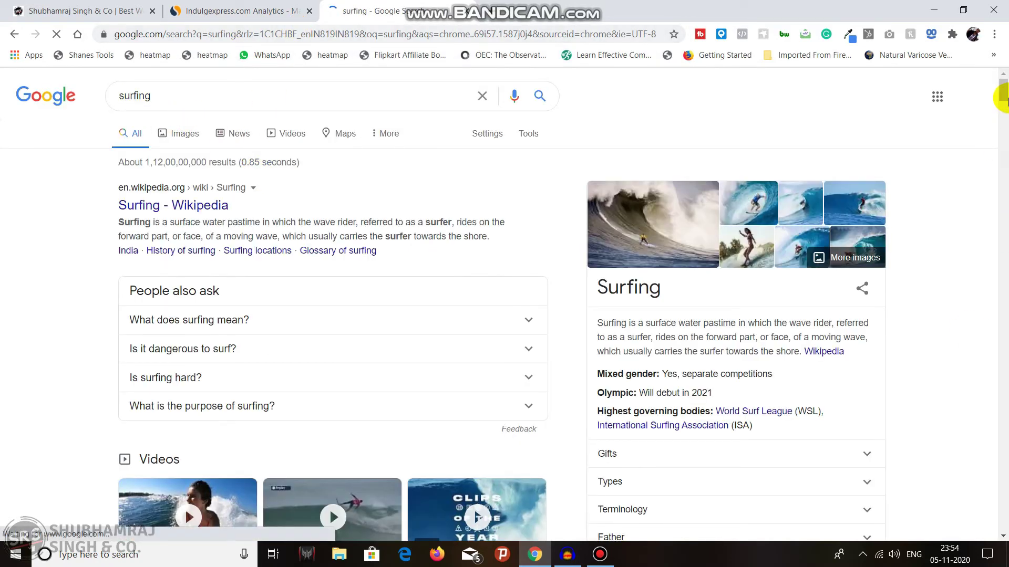
scroll(1002, 146, down, 15)
drag(1003, 227, 1003, 531)
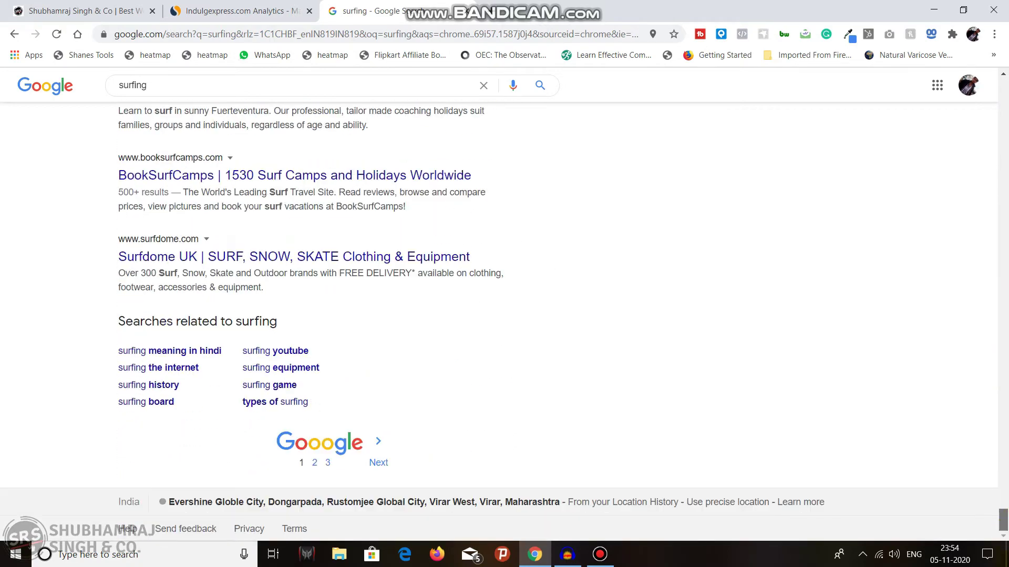
click(315, 464)
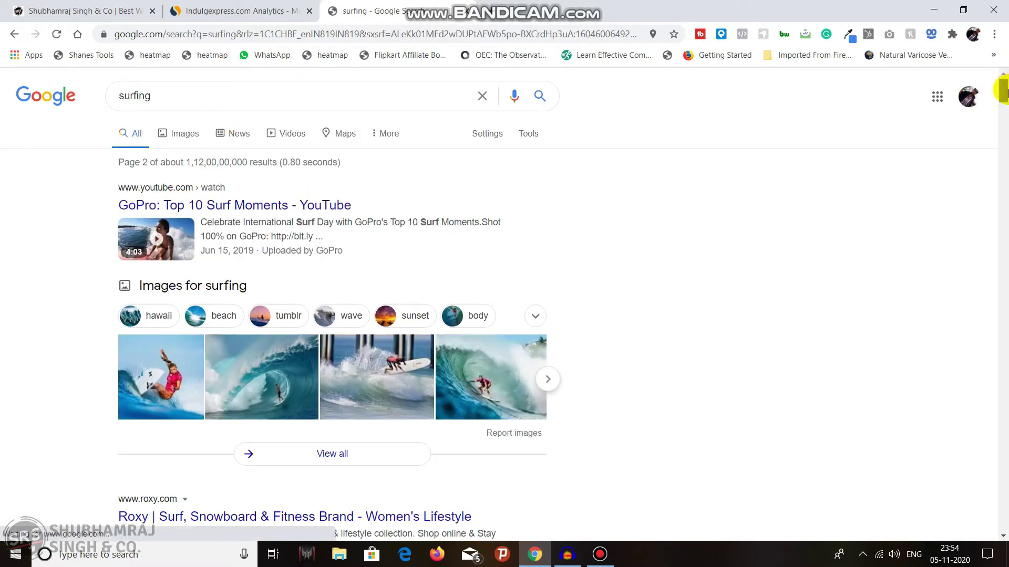
drag(1001, 93, 1003, 110)
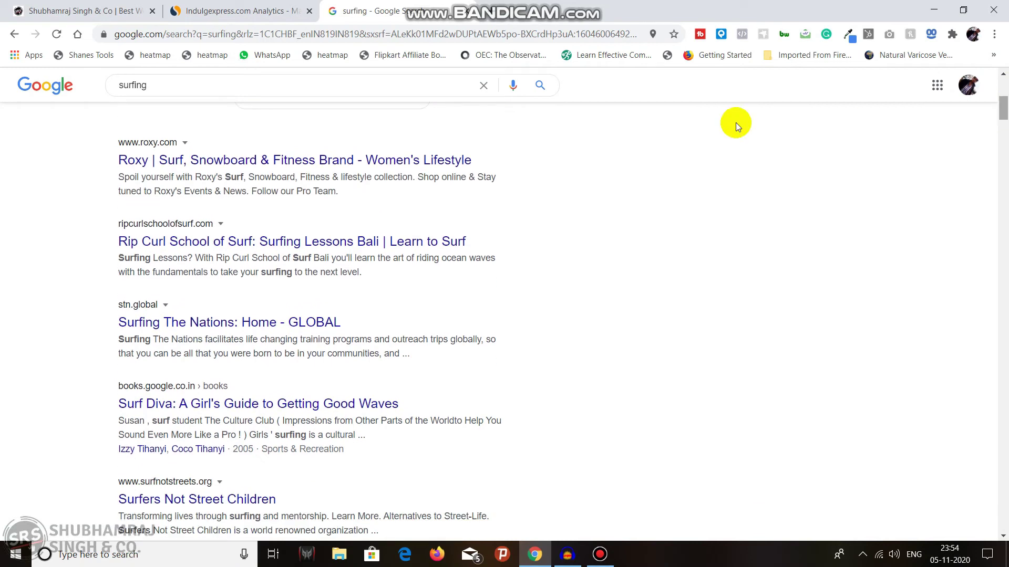
click(250, 244)
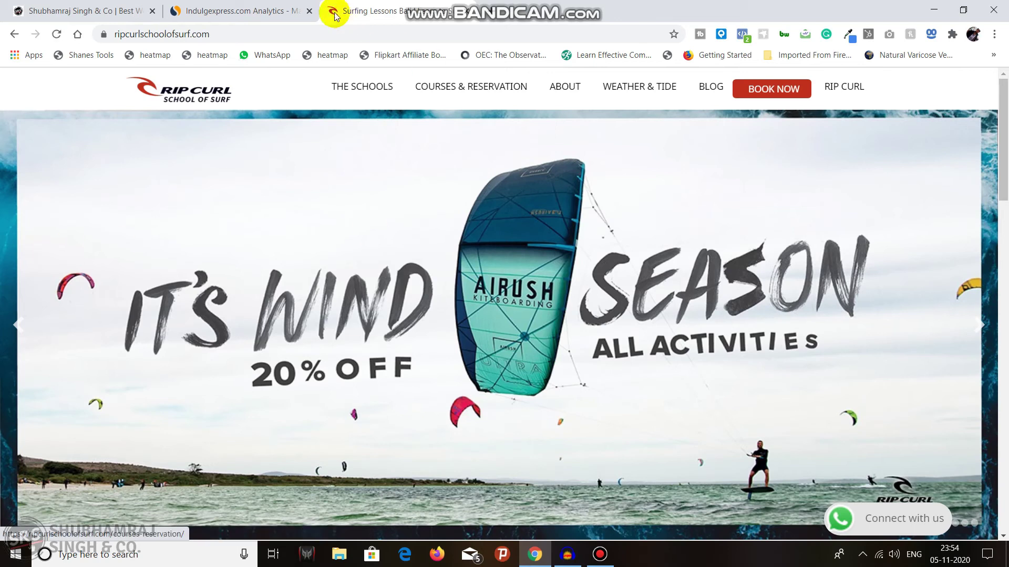
Copy the ripcurlschoolofsurf.com address and paste it into SimilarWeb's 'Analyse any Website or App' box
click(274, 36)
right_click(301, 32)
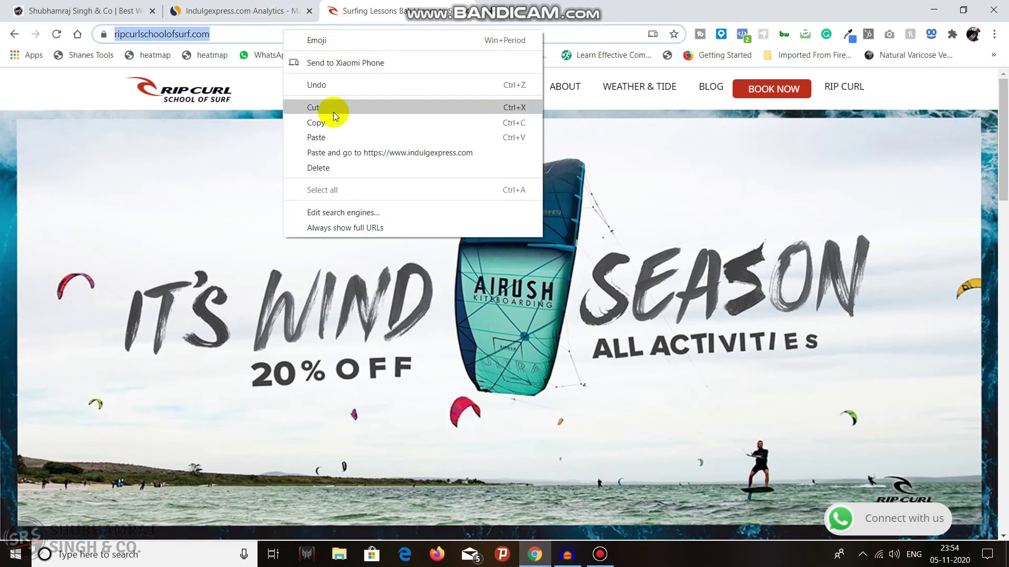
click(333, 124)
key(ctrl+shift+Tab)
click(312, 92)
key(ctrl+v)
click(378, 9)
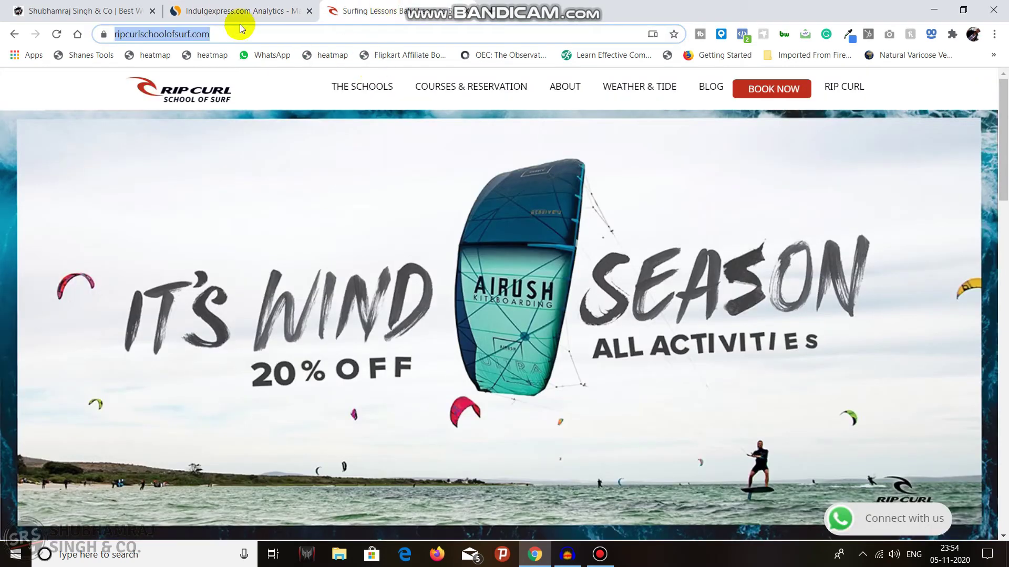
click(253, 6)
click(296, 90)
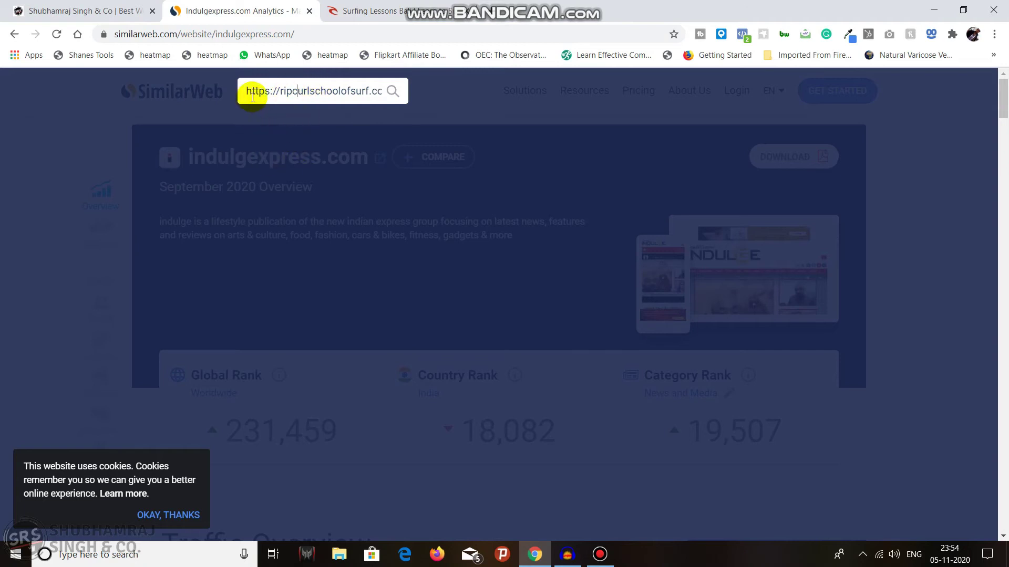
click(281, 91)
drag(282, 91, 181, 99)
key(BackSpace)
click(374, 90)
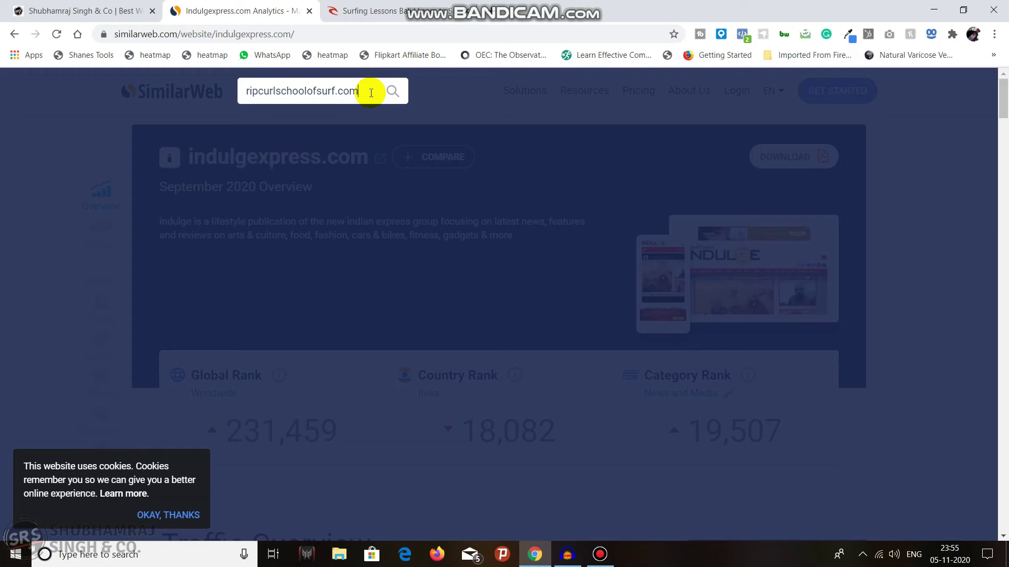
key(Return)
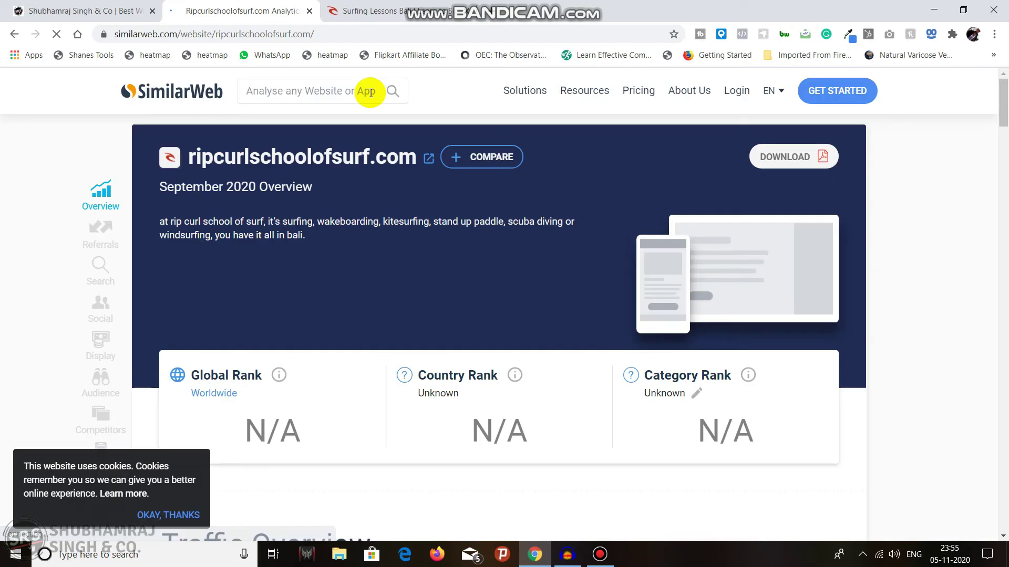
scroll(1000, 105, down, 4)
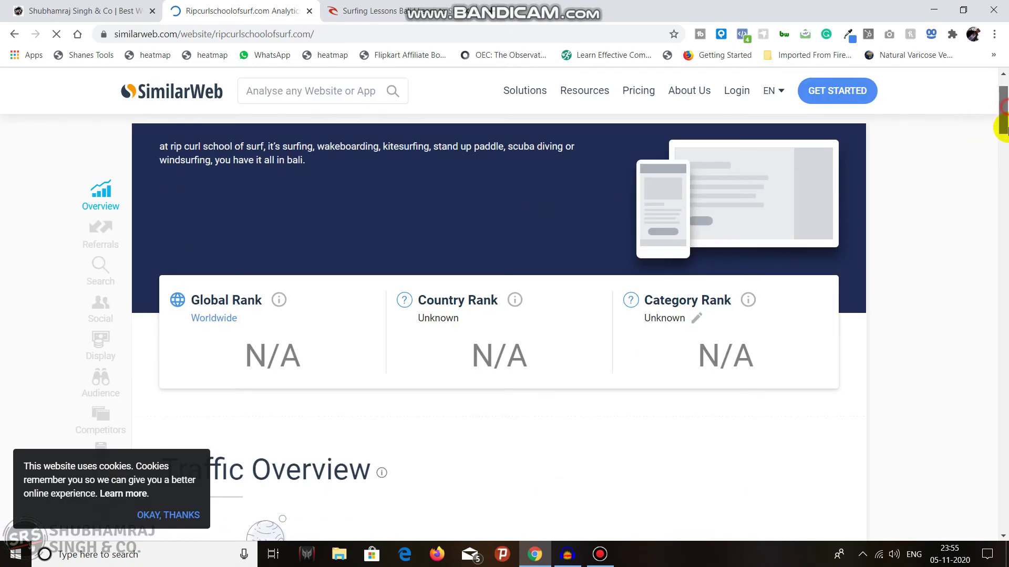
mouse_move(1001, 115)
mouse_down()
mouse_move(1003, 533)
mouse_move(1000, 121)
mouse_up()
Search Google for 'lion' and open the 'Lion | San Diego Zoo' result
click(406, 5)
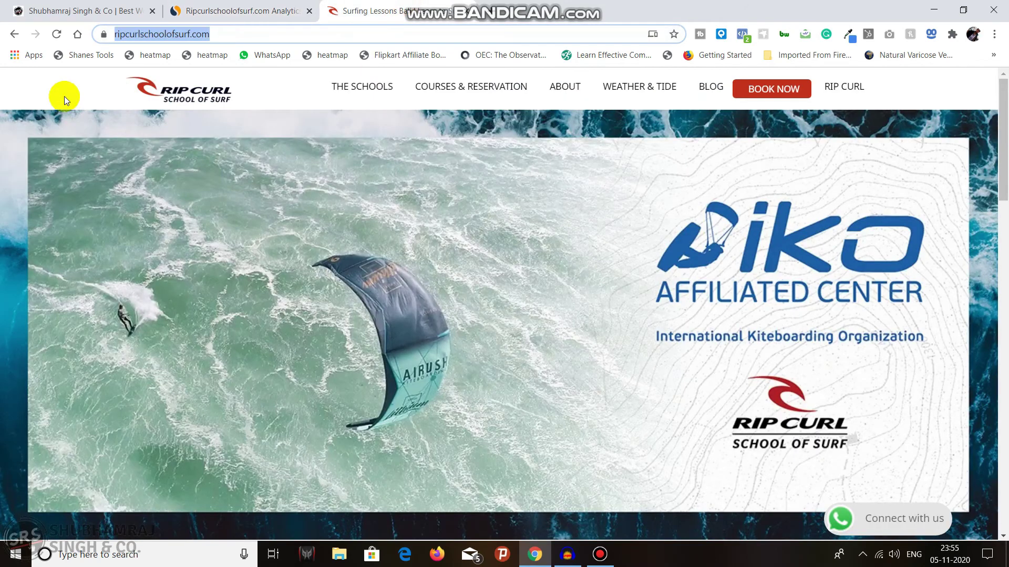
click(14, 34)
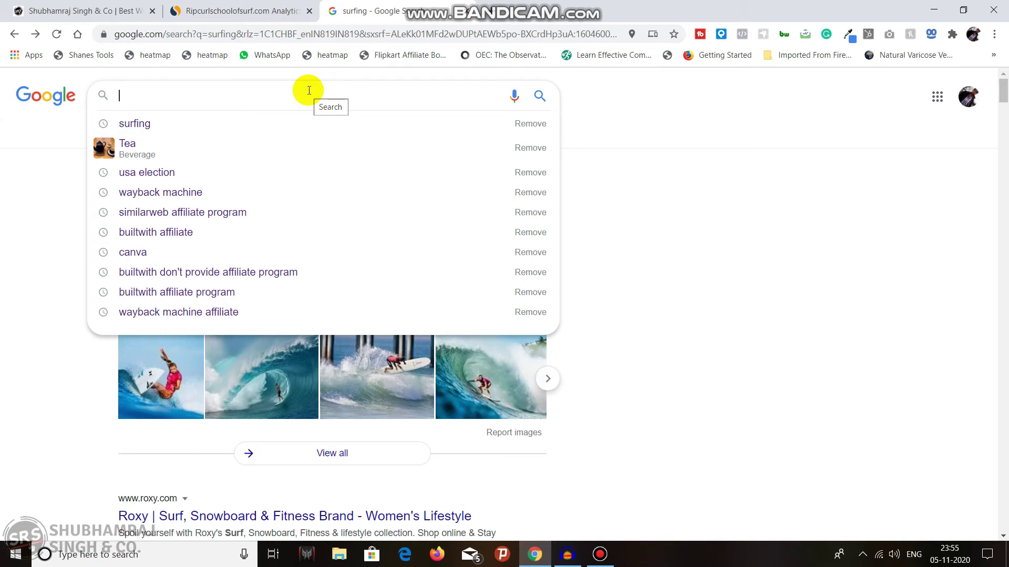
text(ion)
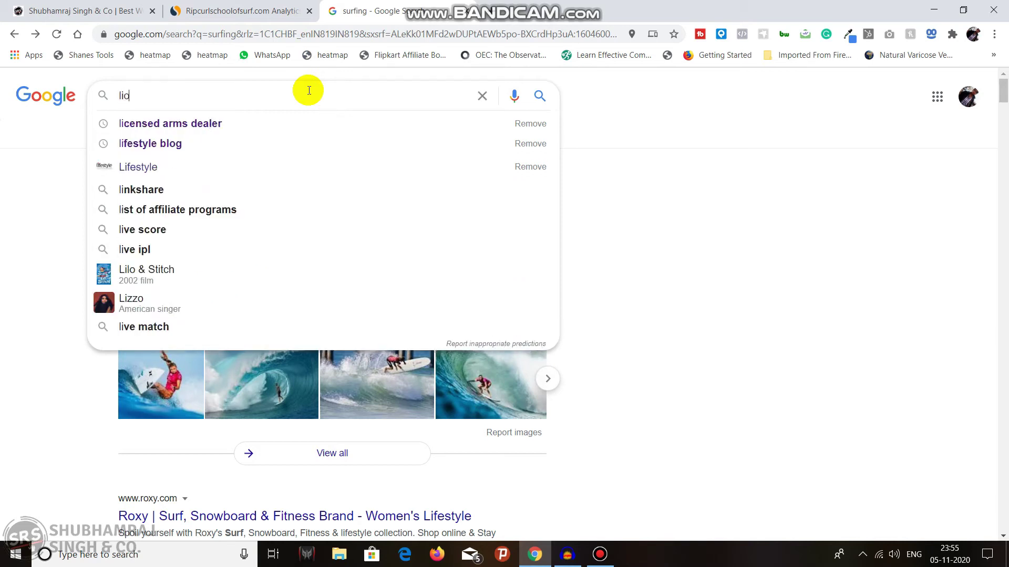
key(Return)
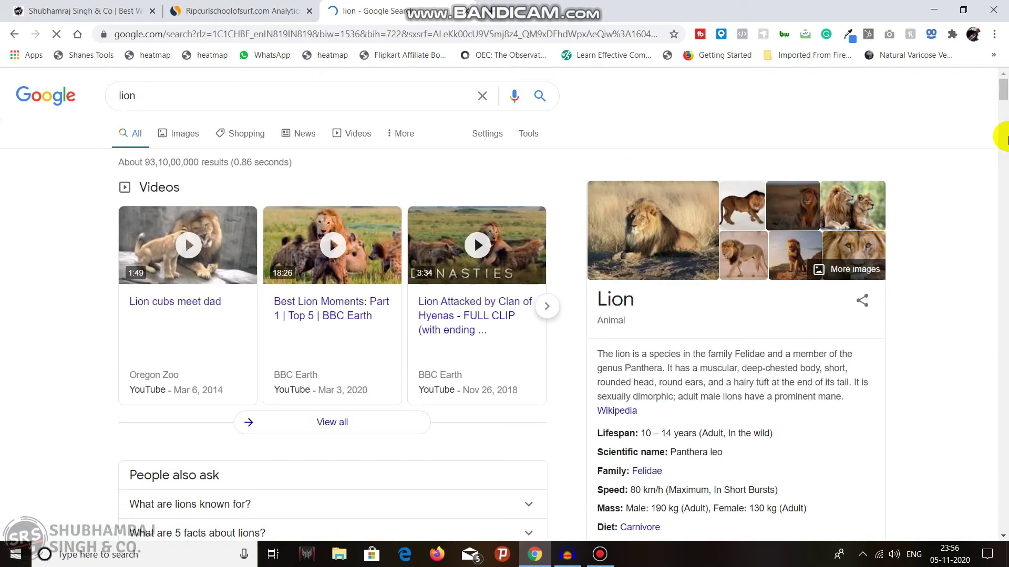
drag(1000, 89, 1001, 118)
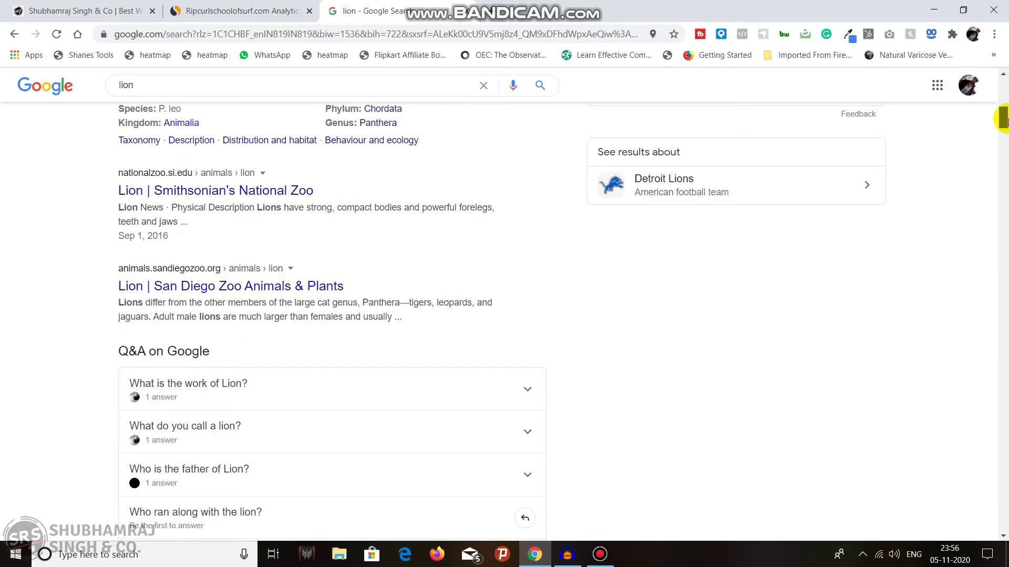
click(214, 286)
Copy the San Diego Zoo page's web address and return to the SimilarWeb report
click(298, 6)
click(360, 10)
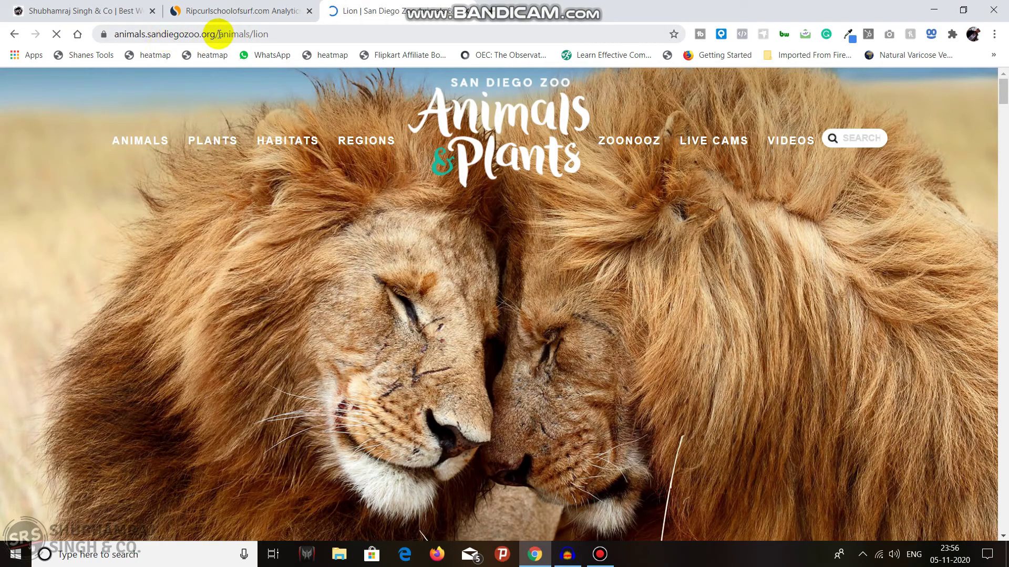
drag(217, 34, 11, 40)
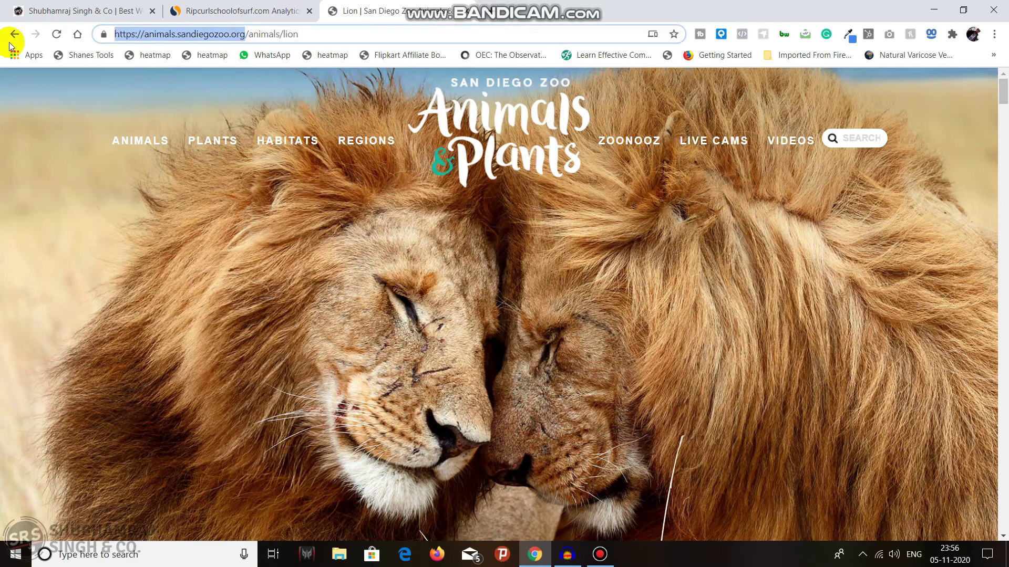
click(298, 15)
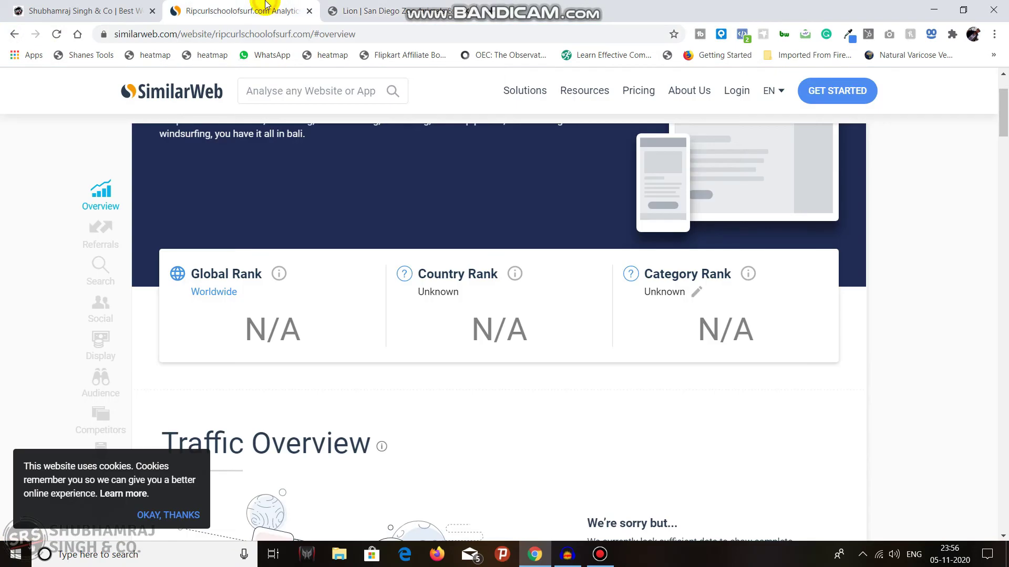
Paste the zoo address into the website lookup and load the animals.sandiegozoo.org report
click(325, 94)
key(ctrl+v)
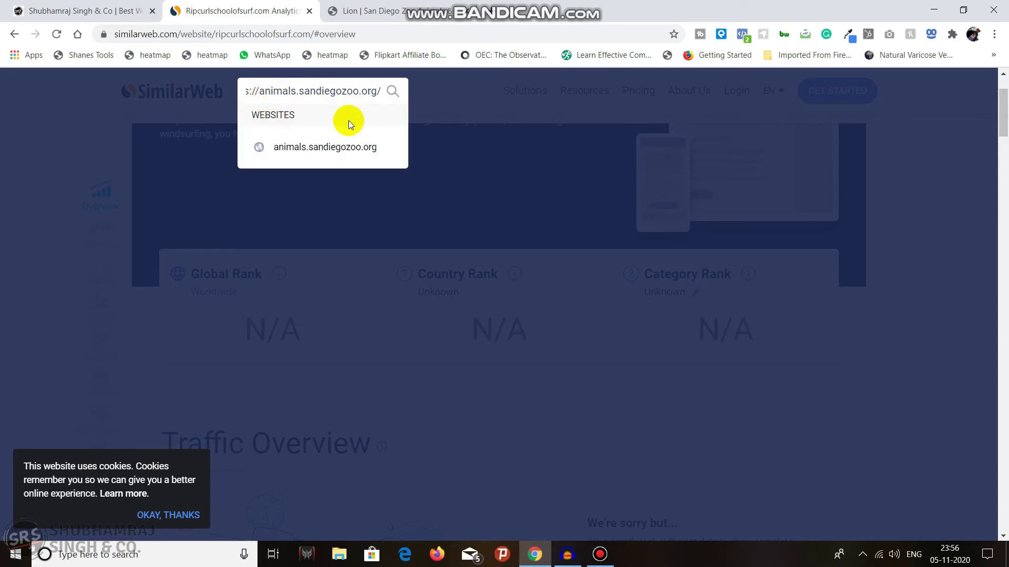
click(351, 150)
click(351, 150)
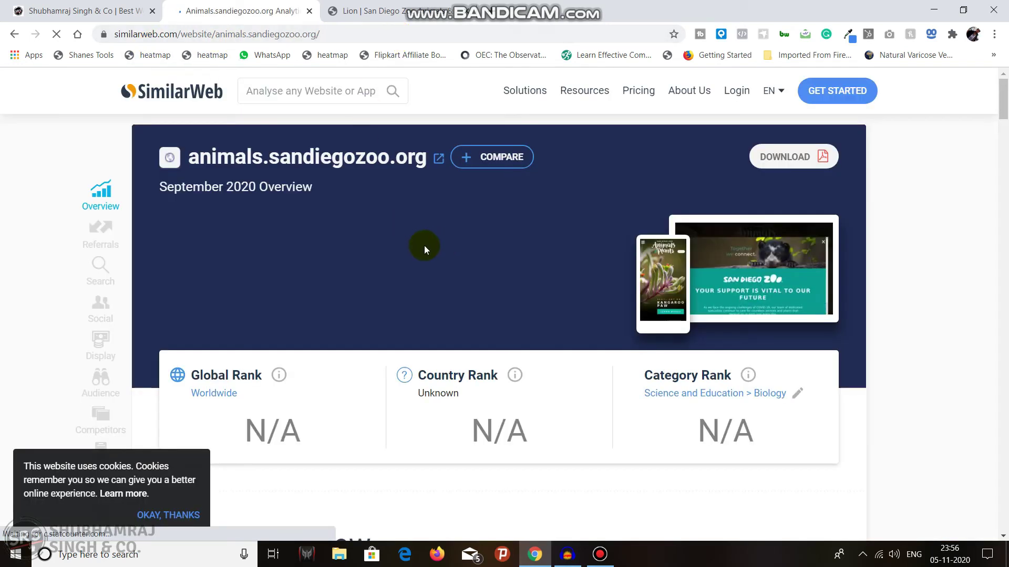
Review the report: 255.21K visits, 00:01:21 average duration, 71.36% bounce, countries and traffic sources
mouse_move(1003, 105)
mouse_down()
mouse_move(1004, 252)
mouse_move(1002, 85)
mouse_up()
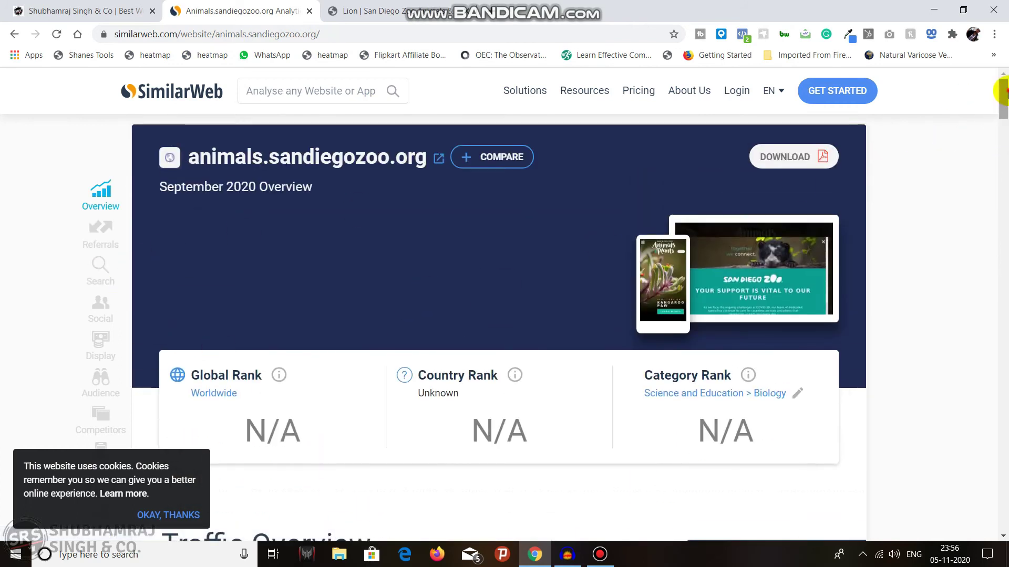
mouse_move(1004, 90)
mouse_down()
mouse_move(1004, 99)
mouse_move(1005, 91)
mouse_up()
drag(1004, 94, 1005, 123)
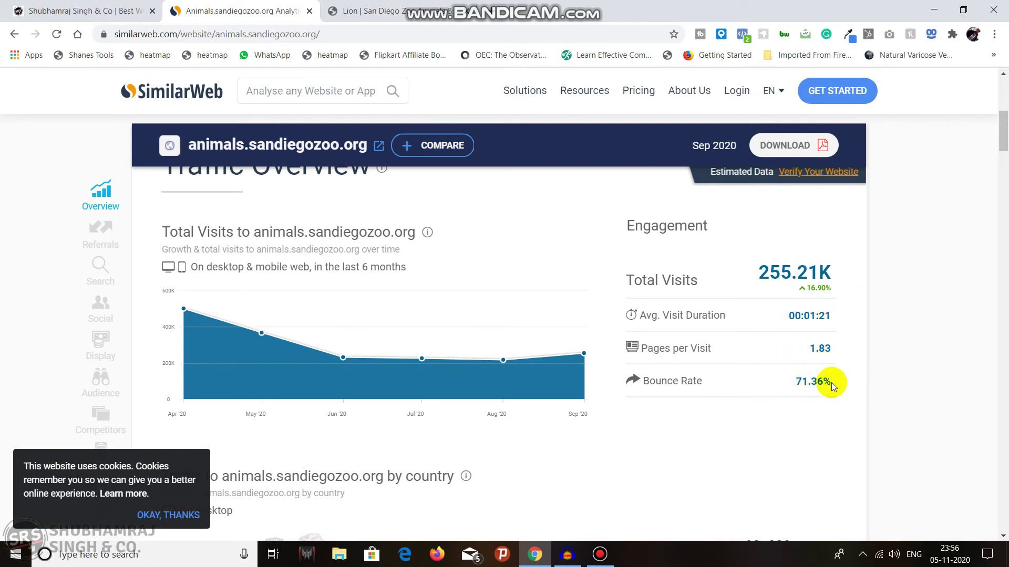
mouse_move(187, 312)
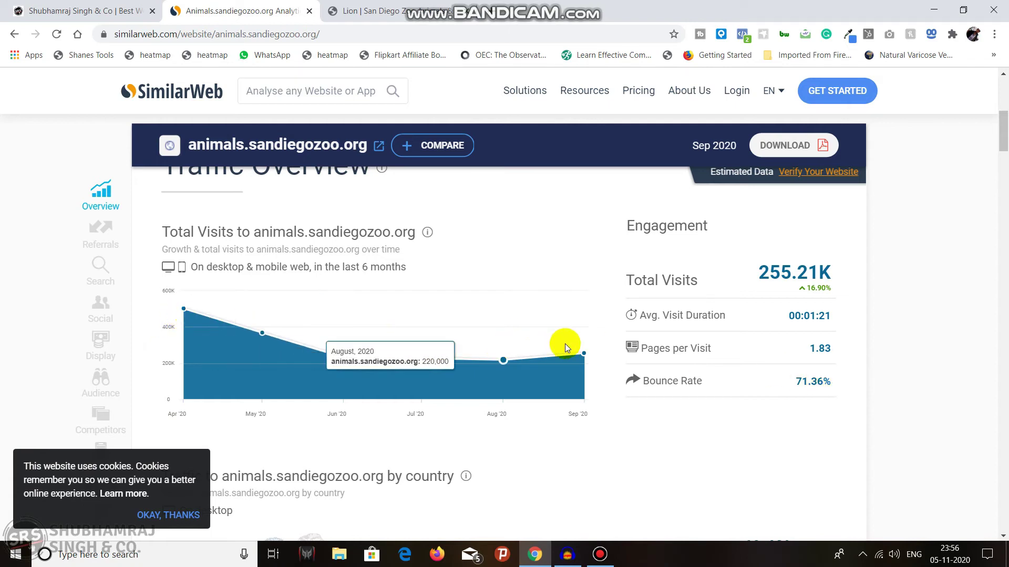
drag(1003, 126, 1003, 159)
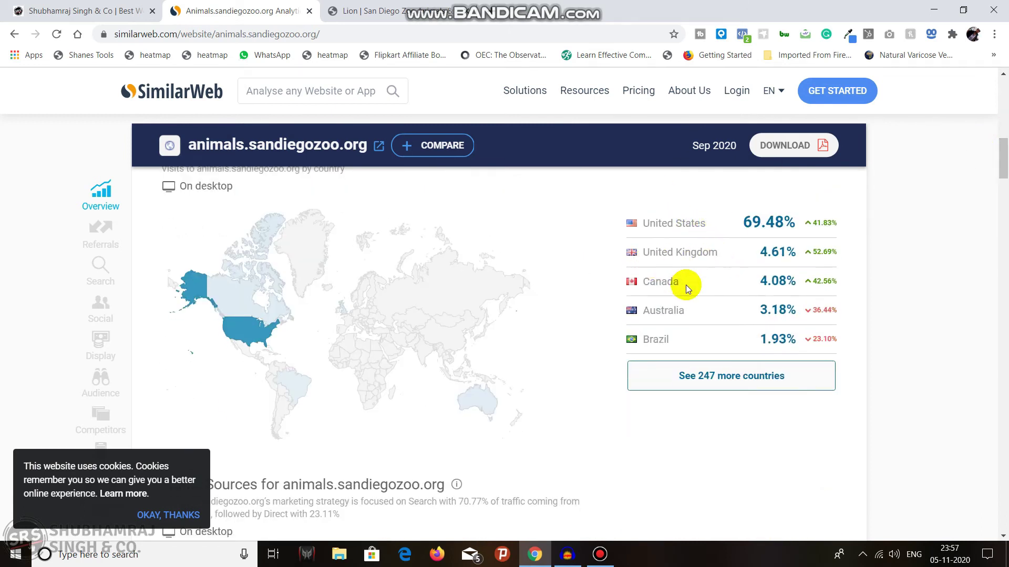
mouse_move(1003, 165)
mouse_down()
mouse_move(1003, 217)
mouse_move(1003, 169)
mouse_move(1003, 184)
mouse_up()
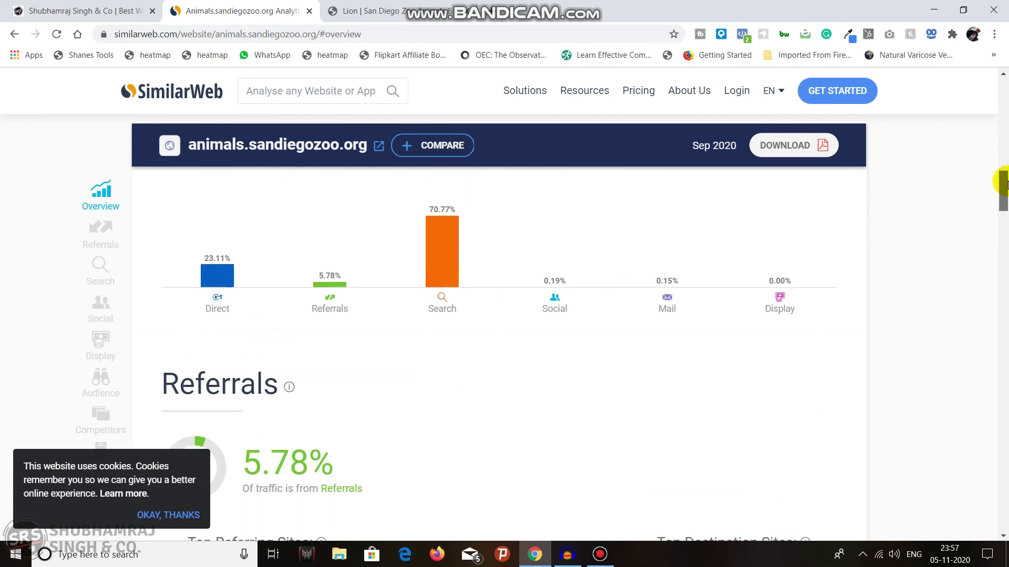
drag(1004, 198, 1003, 265)
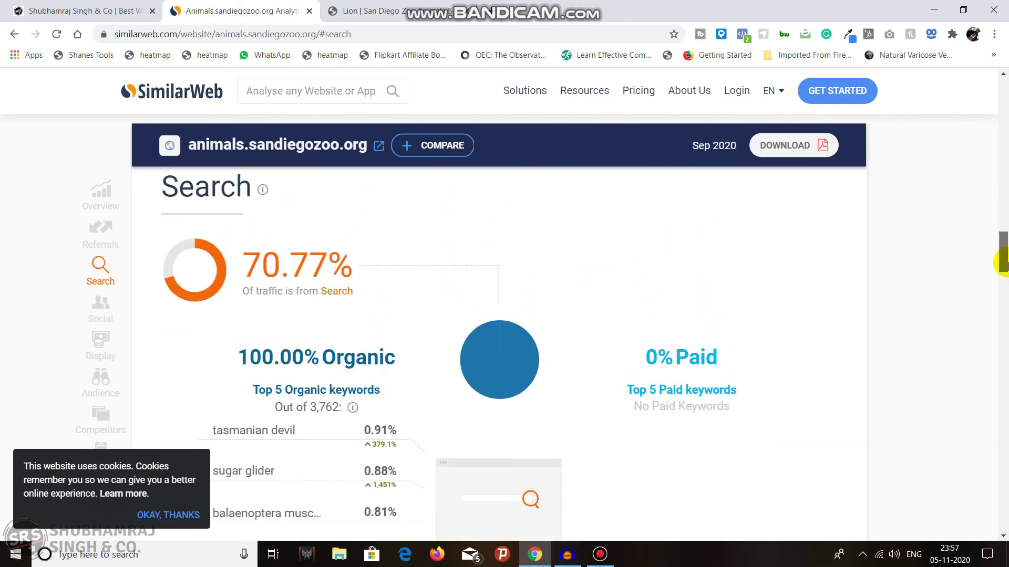
drag(1003, 260, 1004, 97)
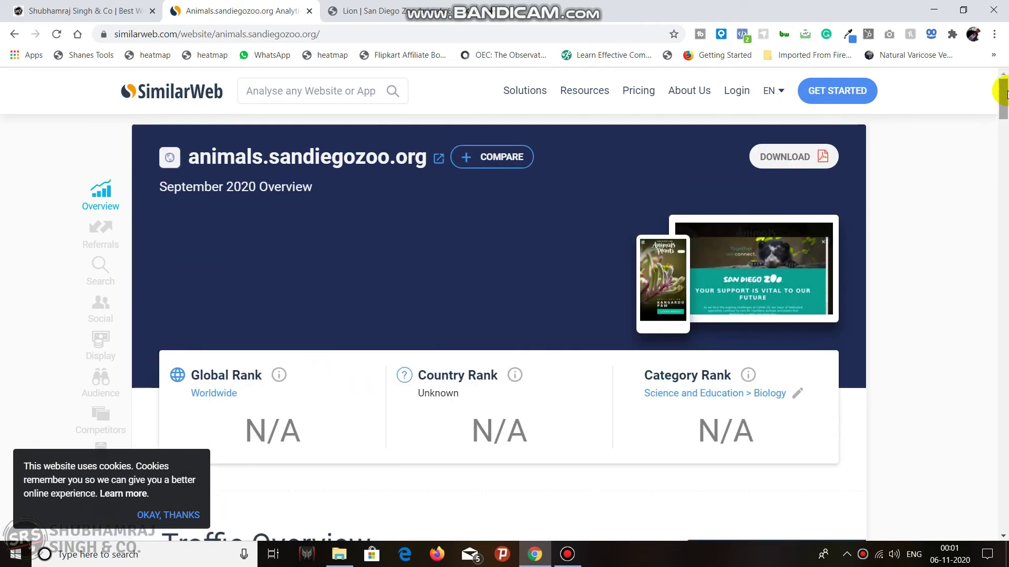
drag(1004, 94, 1004, 123)
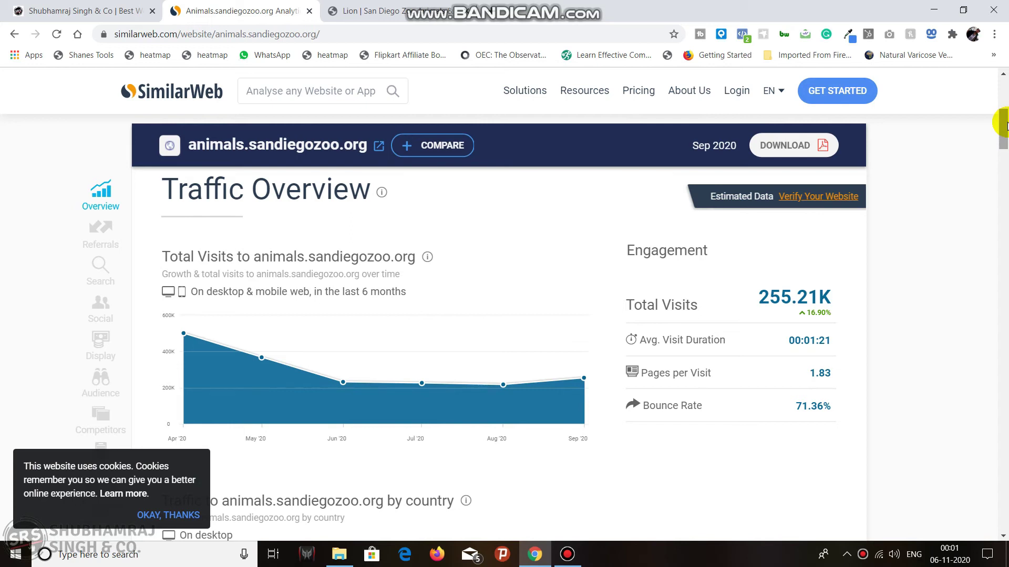
drag(1006, 123, 1005, 90)
Look up the facebook.com traffic report and close the San Diego Zoo lion tab
click(324, 92)
text(fs)
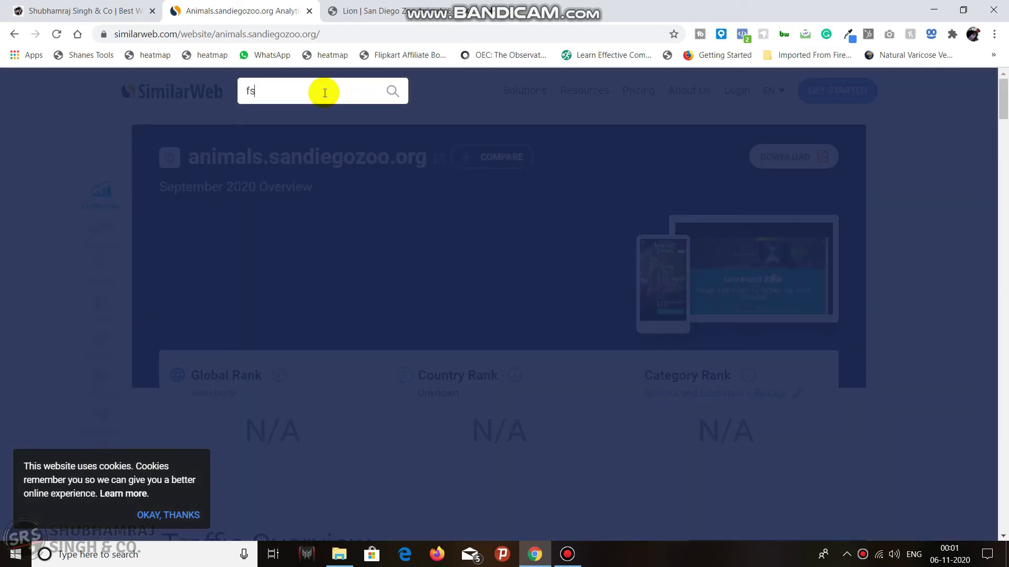
text(ace)
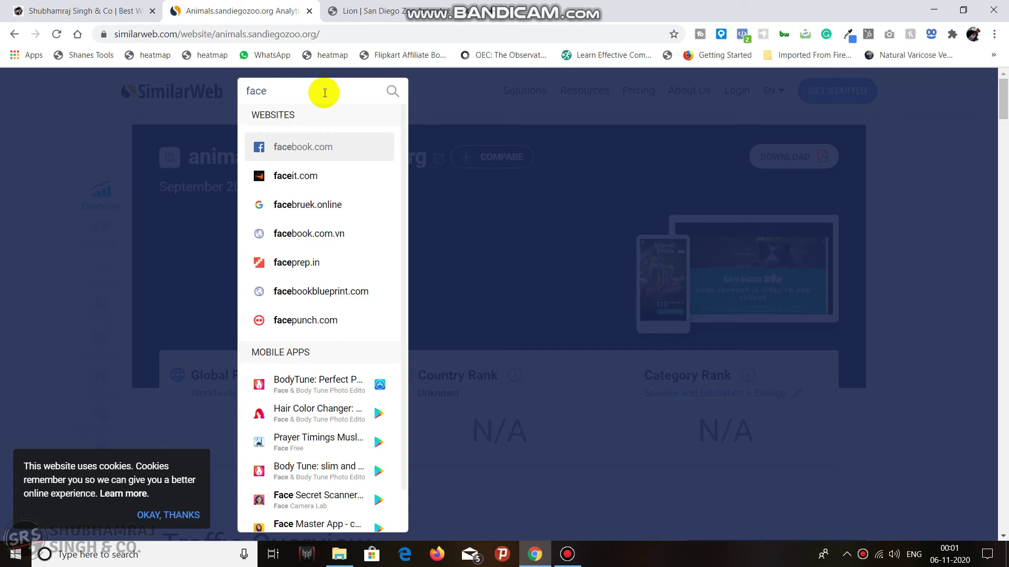
key(Return)
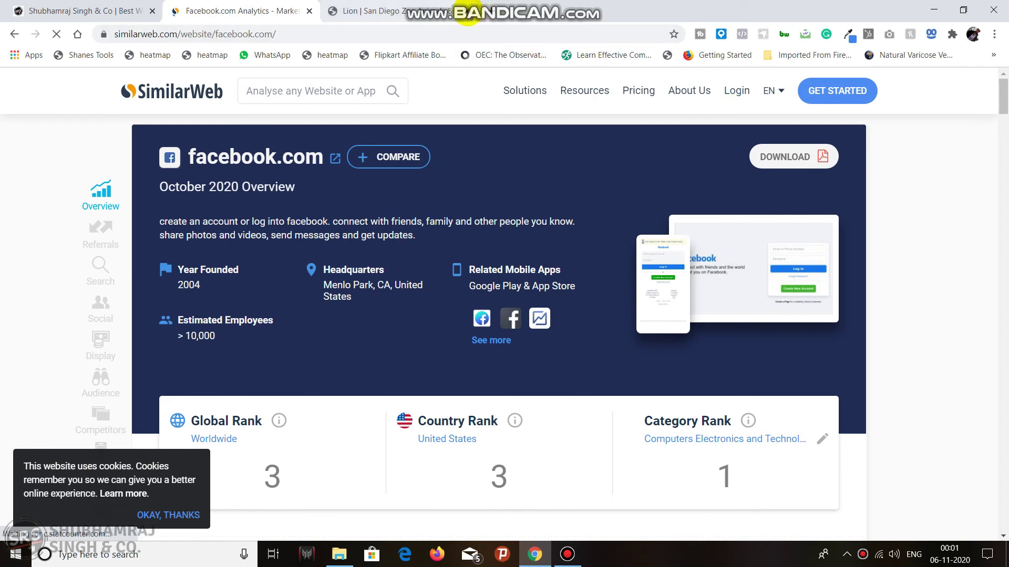
click(468, 12)
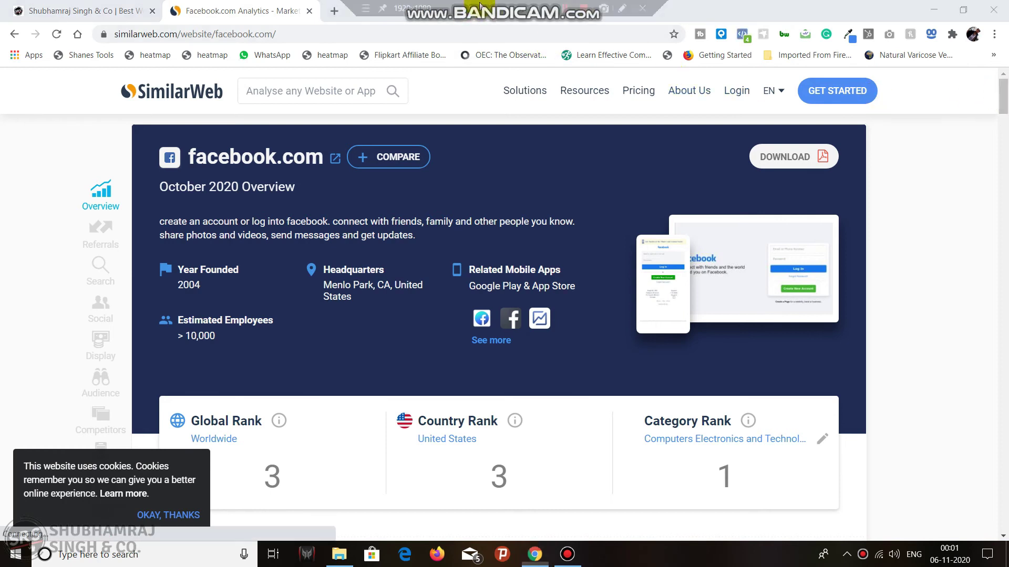
Review facebook.com's global rank 3, United States rank 3, visits and country breakdown
drag(1004, 93, 1004, 109)
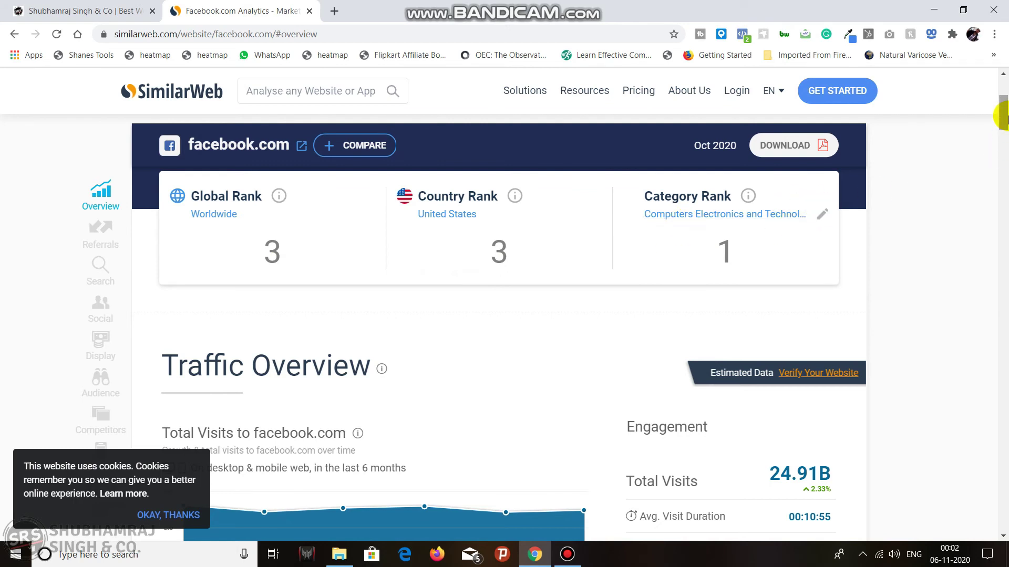
scroll(762, 247, down, 1)
scroll(653, 297, up, 2)
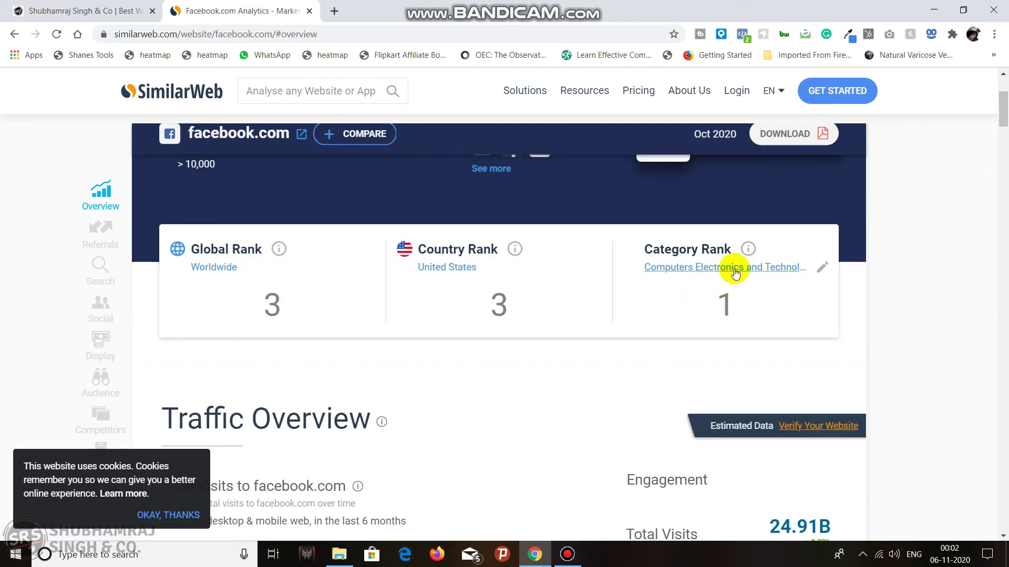
drag(1003, 107, 1002, 120)
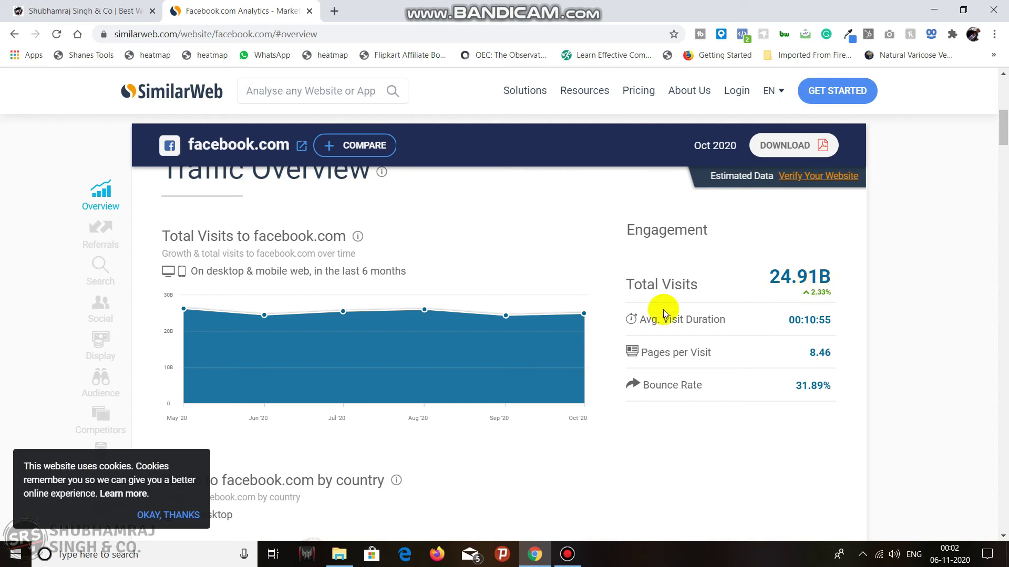
mouse_move(585, 314)
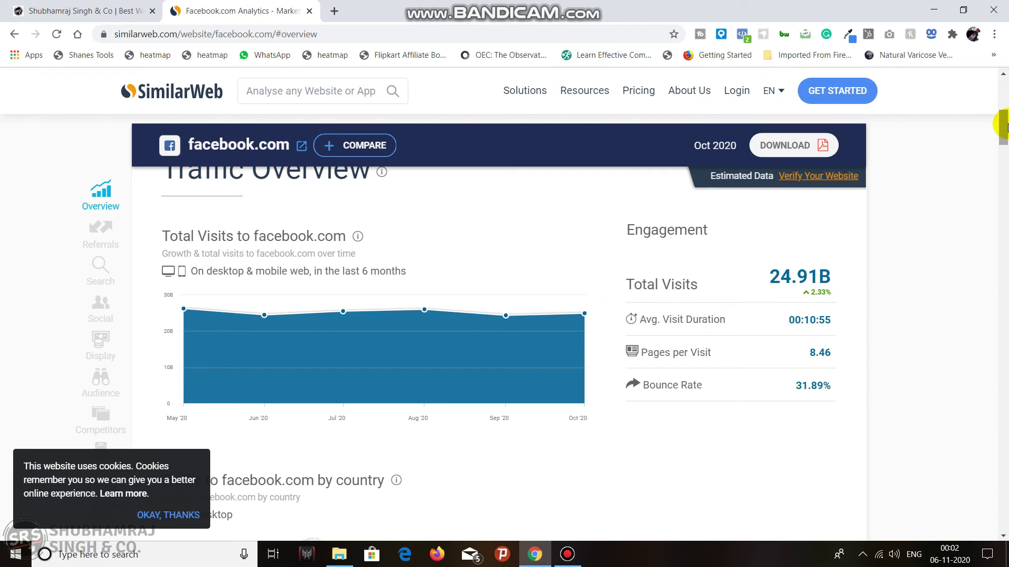
scroll(927, 161, down, 1)
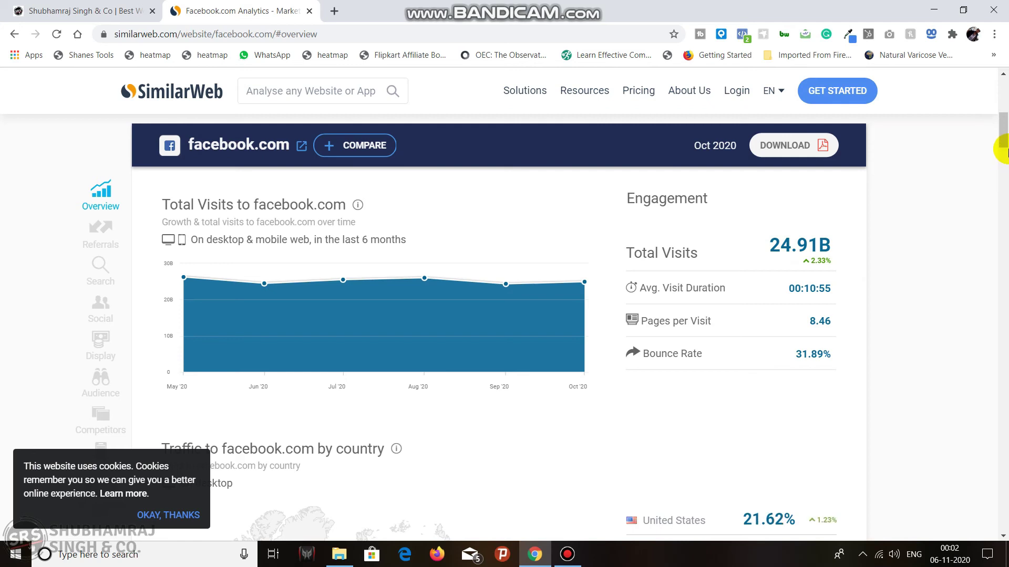
scroll(1004, 148, down, 5)
scroll(1001, 161, up, 5)
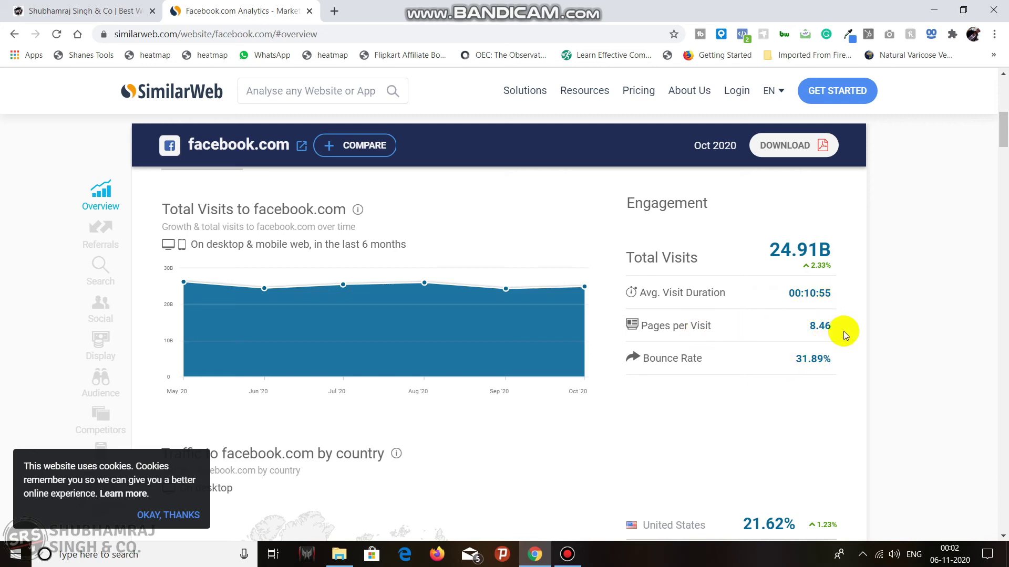
drag(1002, 135, 1006, 157)
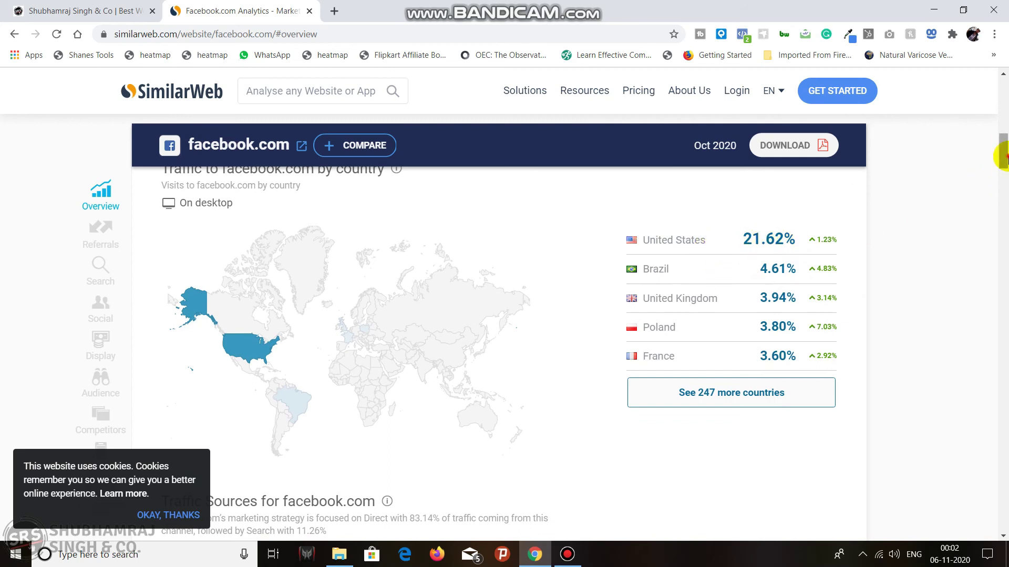
drag(1004, 158, 972, 85)
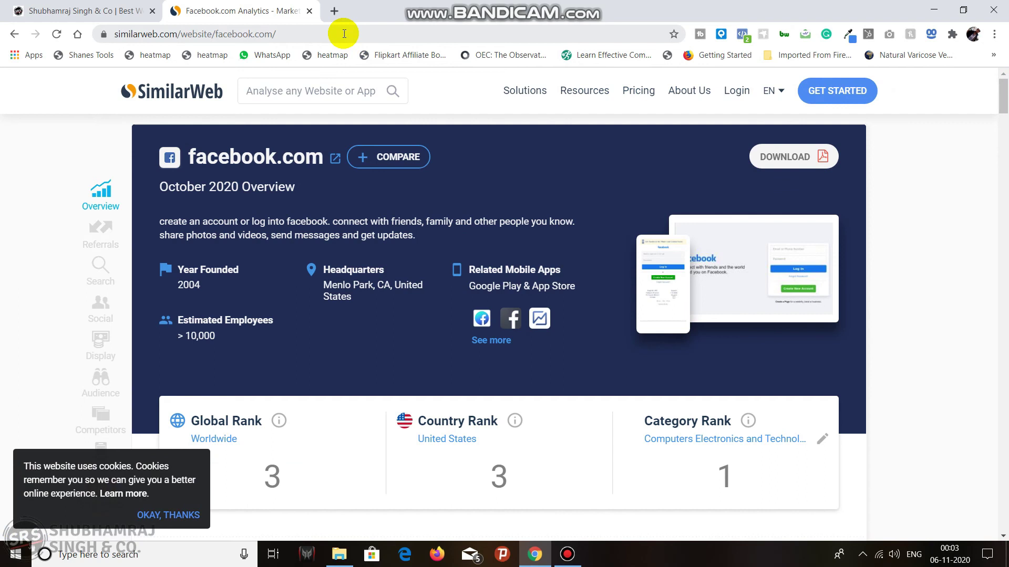
drag(1003, 95, 1004, 134)
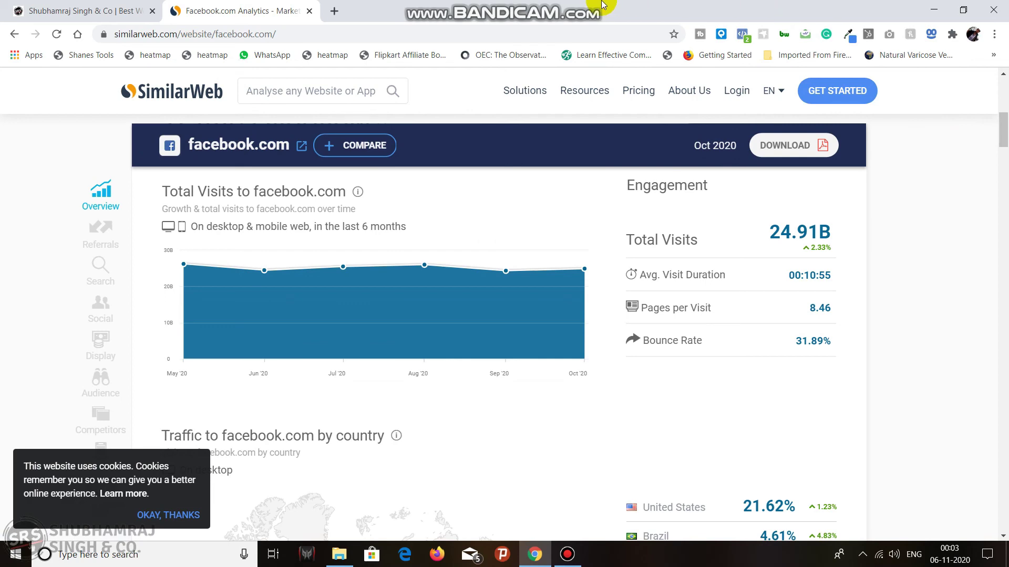
mouse_move(585, 5)
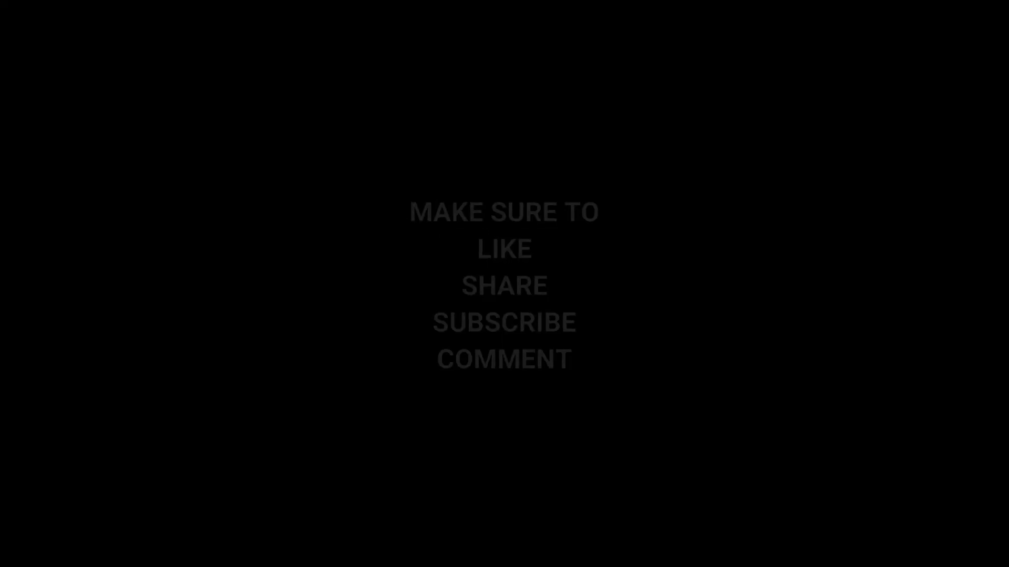